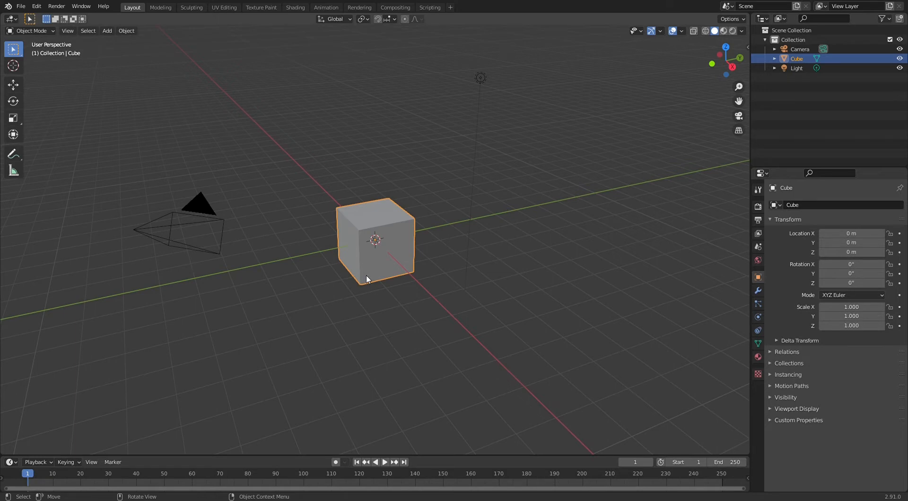
Step: Delete the default cube and set the scene to render with Cycles on GPU Compute
{"action": "key", "text": "Delete"}
{"action": "left_click", "coordinate": [855, 205]}
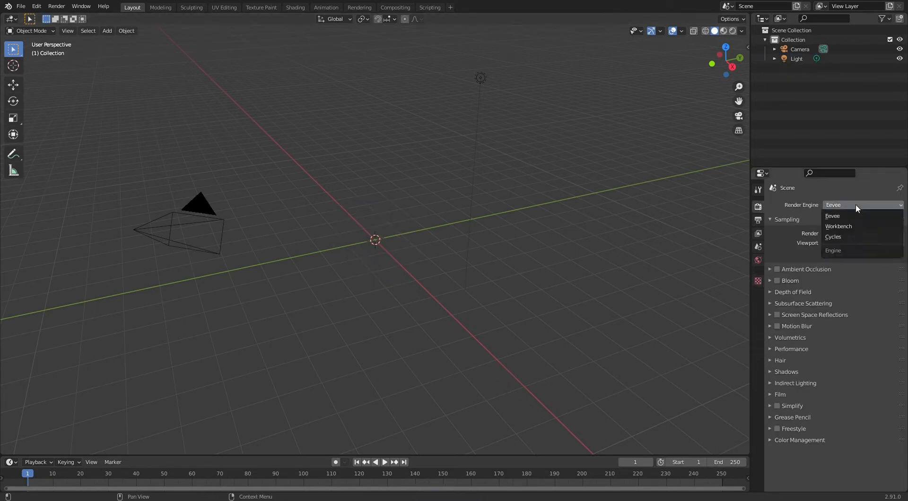
{"action": "left_click", "coordinate": [847, 236]}
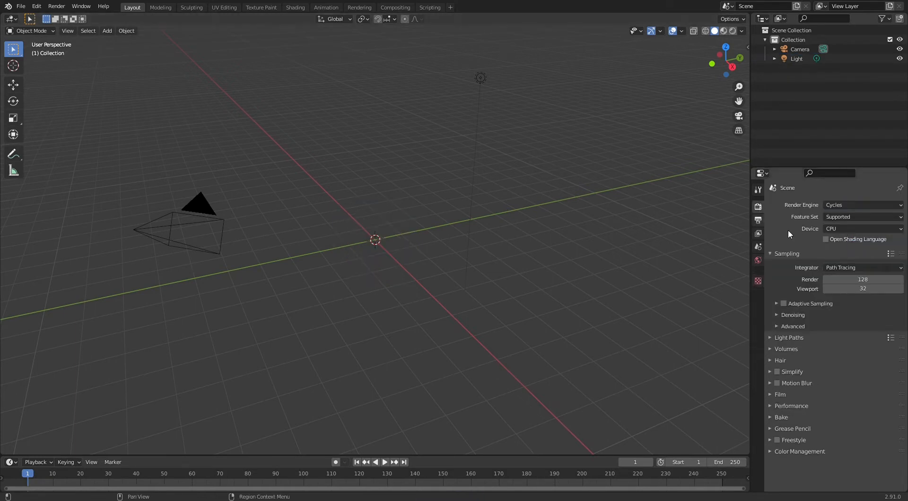
{"action": "left_click", "coordinate": [881, 228]}
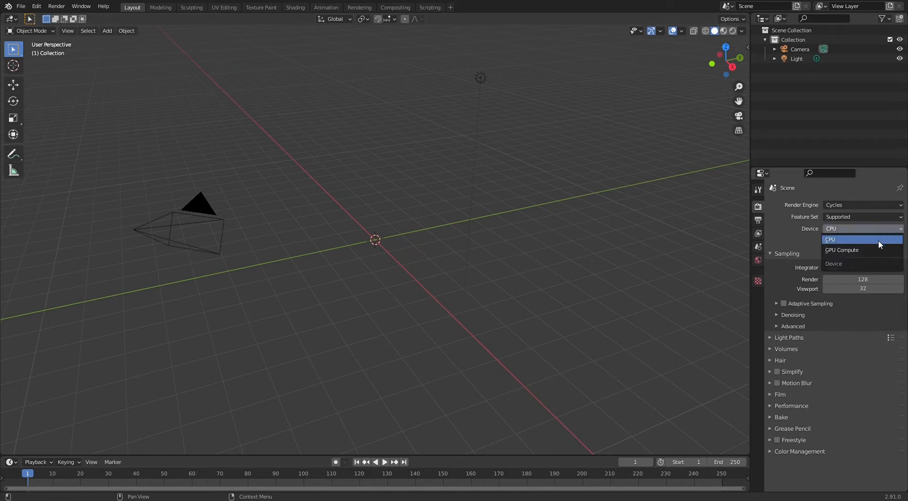
{"action": "left_click", "coordinate": [877, 249]}
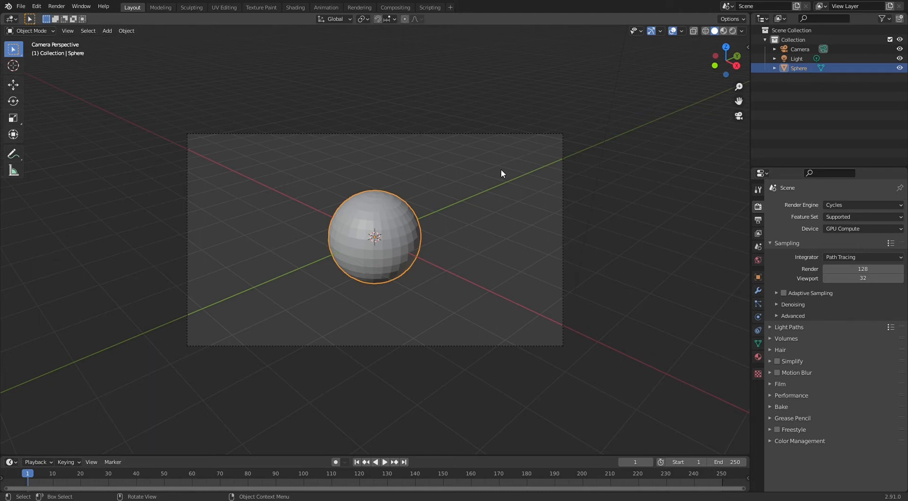
Step: Add a large ground plane through the sphere's centre and align the camera to a slightly raised front view of both
{"action": "left_click", "coordinate": [715, 66]}
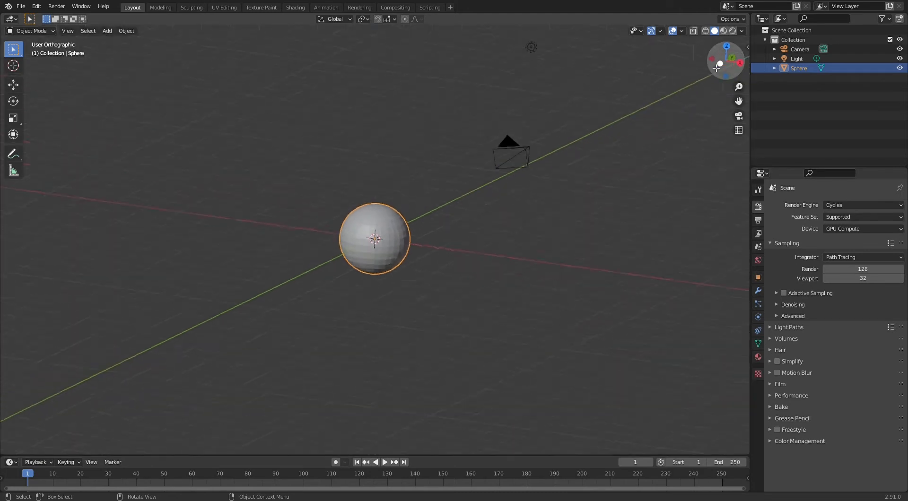
{"action": "key", "text": "KP_0"}
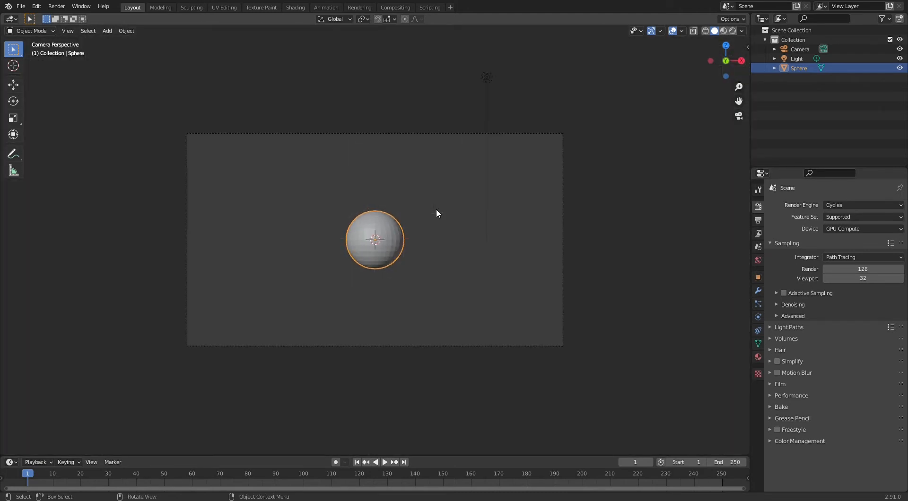
{"action": "left_click_drag", "start_coordinate": [730, 63], "coordinate": [727, 64]}
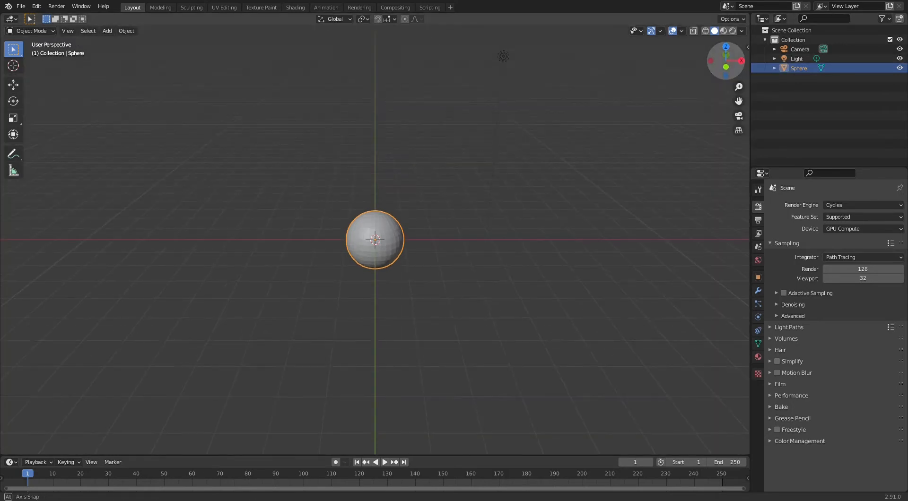
{"action": "left_click", "coordinate": [114, 33]}
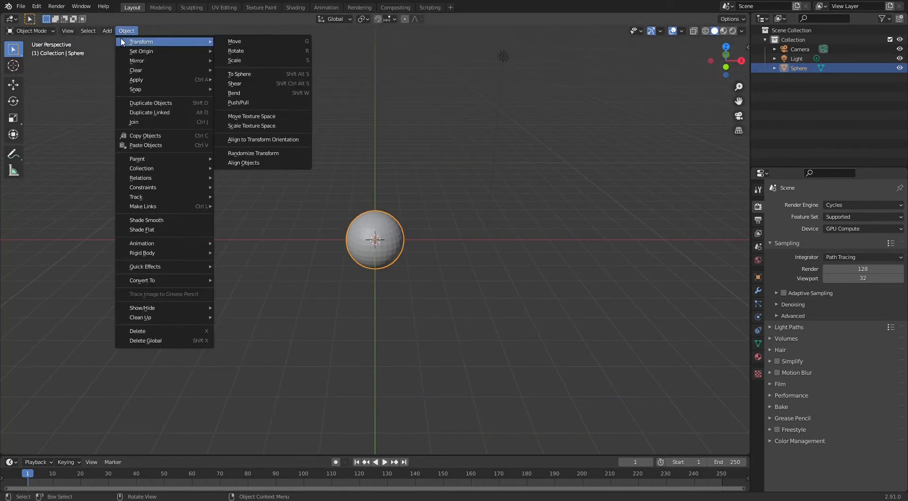
{"action": "mouse_move", "coordinate": [119, 41]}
{"action": "left_click", "coordinate": [191, 43]}
{"action": "key", "text": "KP_0"}
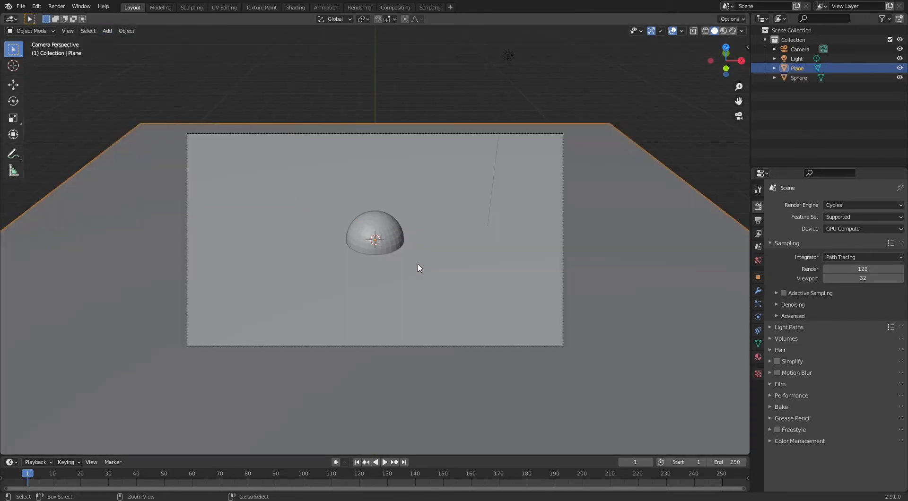
Step: Raise the sphere along Z so it sits on the ground plane, and scale it up
{"action": "left_click", "coordinate": [384, 236]}
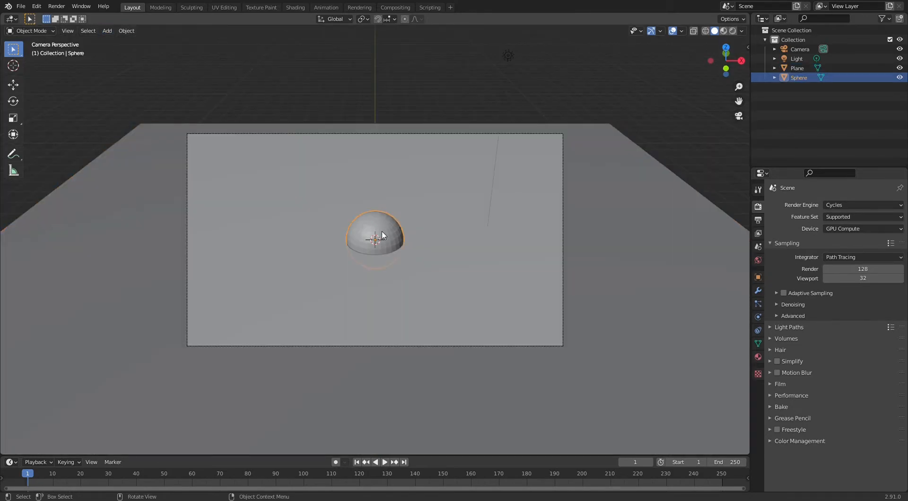
{"action": "key", "text": "h"}
{"action": "key", "text": "alt+h"}
{"action": "key", "text": "g"}
{"action": "key", "text": "z"}
{"action": "left_click", "coordinate": [385, 205]}
{"action": "key", "text": "s"}
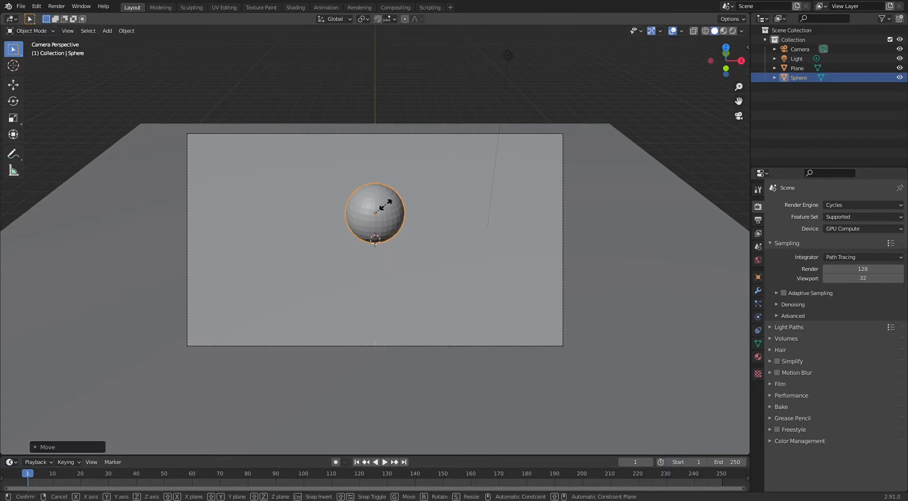
{"action": "left_click", "coordinate": [385, 203]}
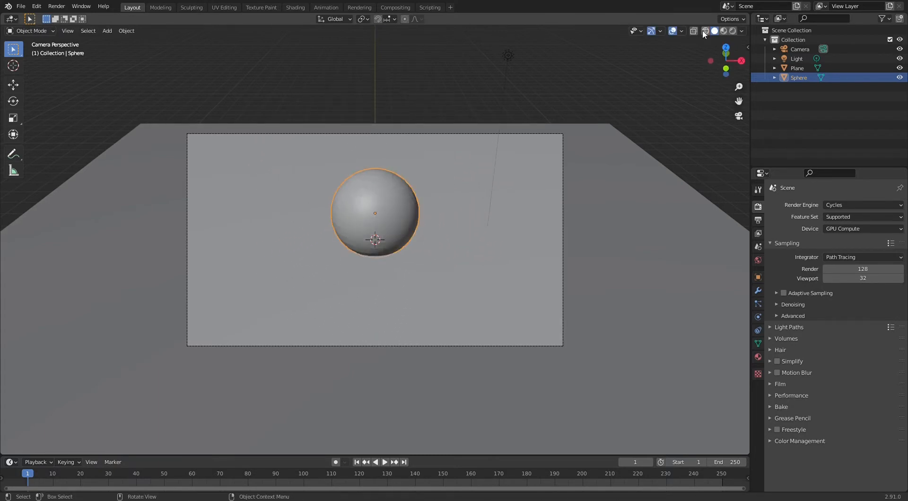
Step: Switch to the Shading workspace and show the scene through the camera in rendered shading
{"action": "left_click", "coordinate": [296, 7]}
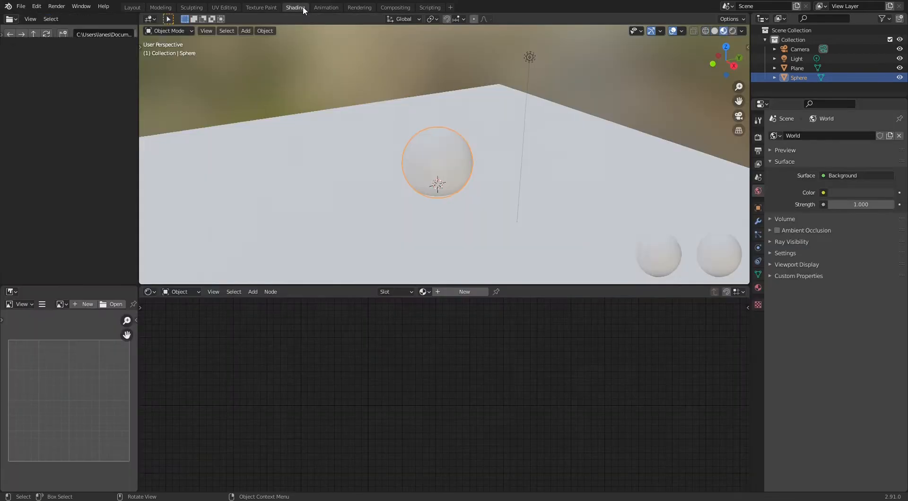
{"action": "left_click", "coordinate": [733, 30]}
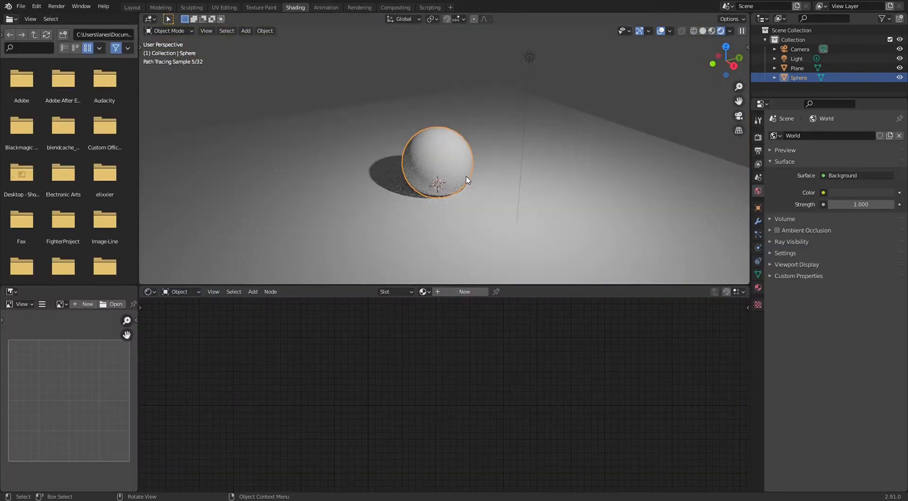
{"action": "key", "text": "KP_0"}
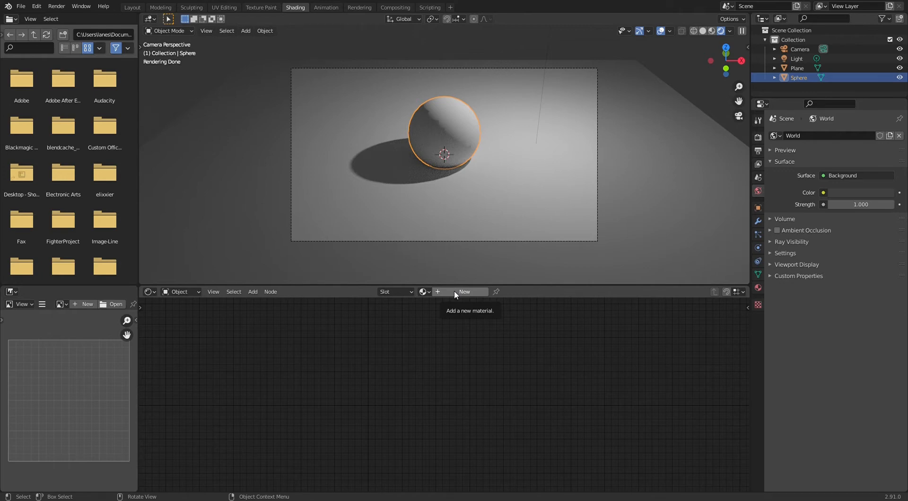
Step: Create a new material on the sphere and assign the same material to the ground plane
{"action": "left_click", "coordinate": [455, 292]}
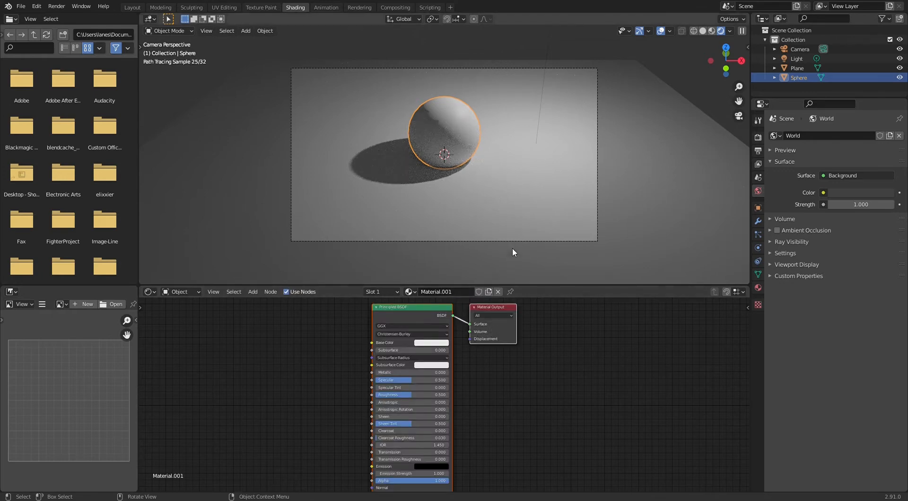
{"action": "left_click", "coordinate": [523, 212]}
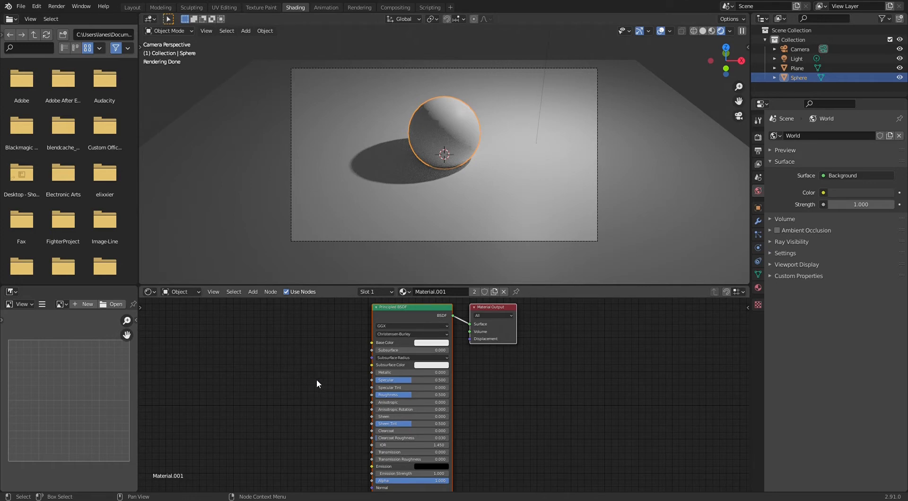
Step: Shift the material's nodes aside and place the Principled BSDF lower, leaving a gap before the Material Output
{"action": "key", "text": "g"}
{"action": "left_click", "coordinate": [497, 340]}
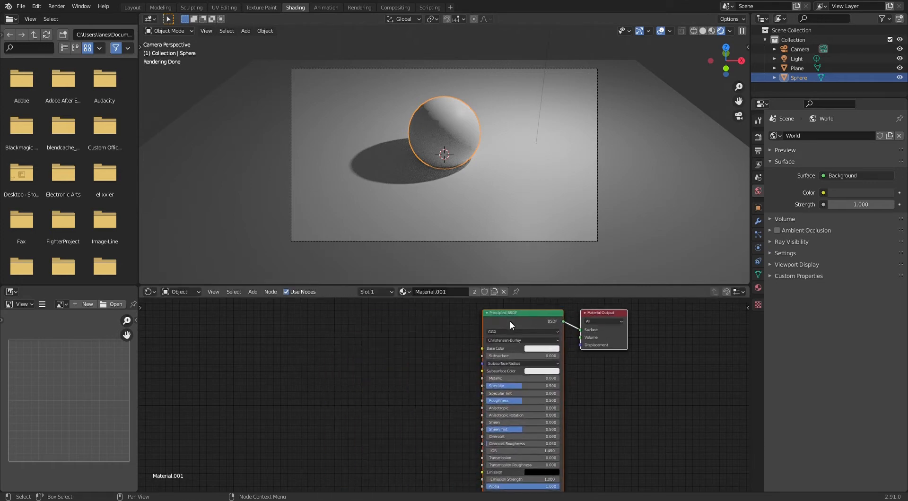
{"action": "left_click", "coordinate": [510, 320]}
{"action": "left_click_drag", "start_coordinate": [526, 318], "coordinate": [462, 397]}
Step: Insert a Mix Shader between the Principled BSDF and Material Output, with the BSDF linked to its second Shader input
{"action": "left_click", "coordinate": [496, 372]}
{"action": "key", "text": "shift+a"}
{"action": "left_click", "coordinate": [495, 371]}
{"action": "type", "text": "mix"}
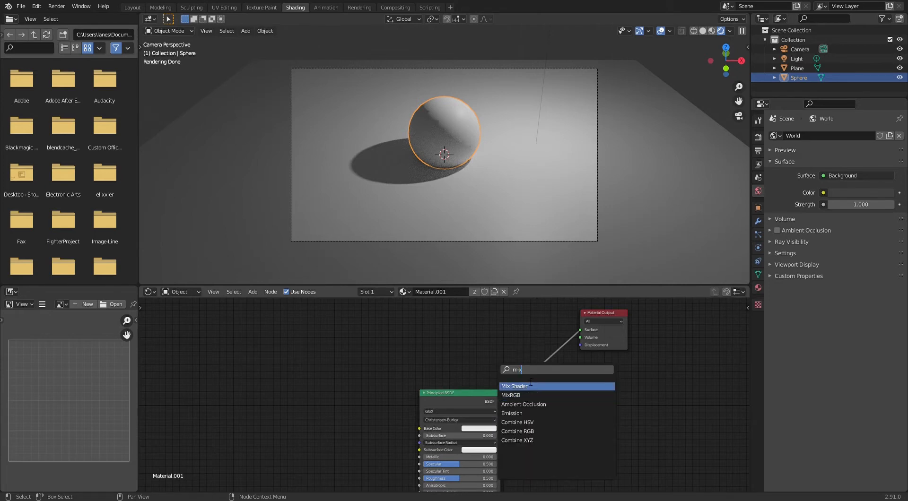
{"action": "left_click", "coordinate": [532, 388]}
{"action": "left_click", "coordinate": [545, 356]}
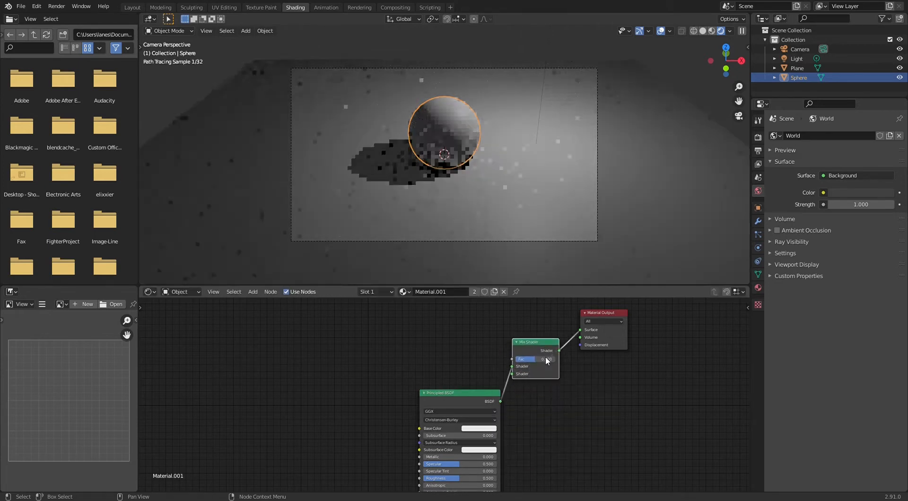
{"action": "mouse_move", "coordinate": [527, 367]}
{"action": "left_mouse_down"}
{"action": "mouse_move", "coordinate": [520, 372]}
{"action": "mouse_move", "coordinate": [528, 374]}
{"action": "left_mouse_up"}
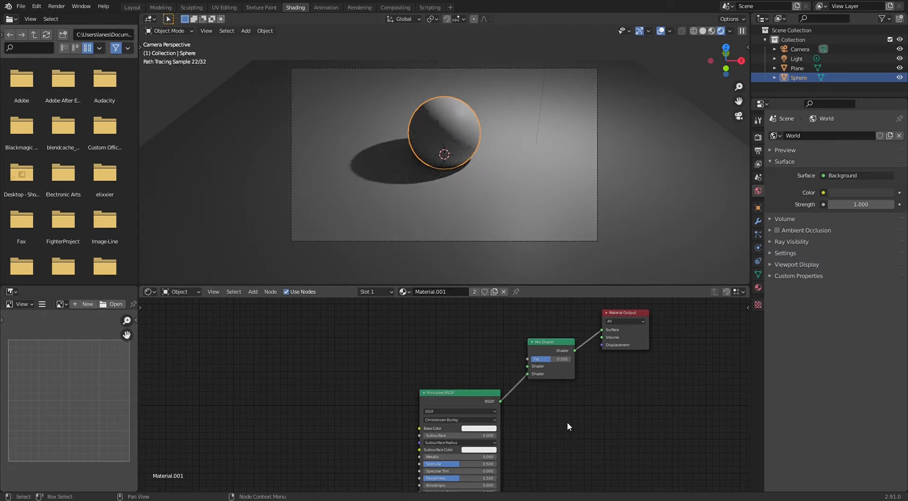
Step: Rearrange the nodes so the Mix Shader sits beside the Material Output with the Principled BSDF directly below it
{"action": "scroll", "coordinate": [603, 442], "scroll_direction": "down", "scroll_amount": 1}
{"action": "scroll", "coordinate": [603, 442], "scroll_direction": "down", "scroll_amount": 2}
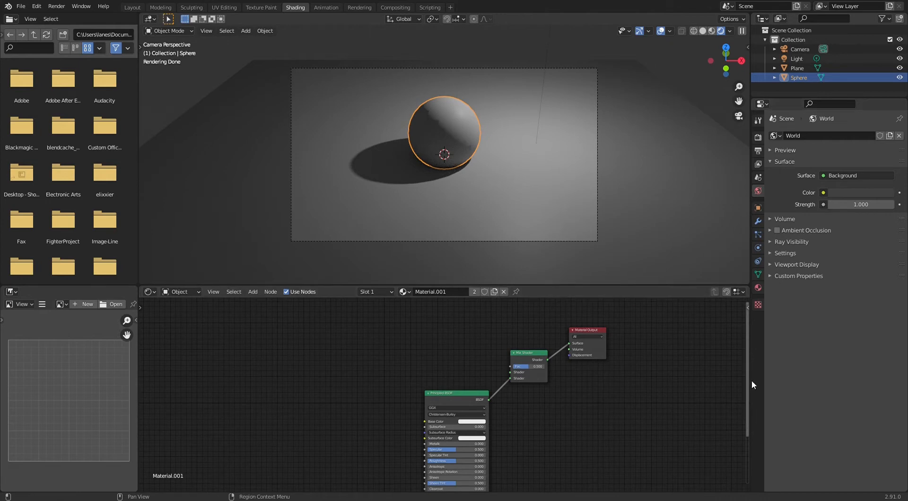
{"action": "left_click_drag", "start_coordinate": [747, 382], "coordinate": [747, 397]}
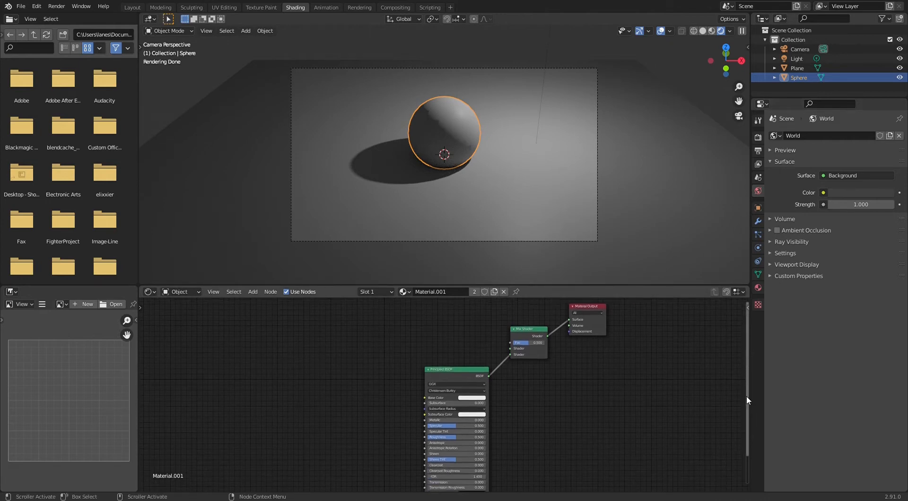
{"action": "left_click_drag", "start_coordinate": [603, 322], "coordinate": [646, 351]}
{"action": "left_click_drag", "start_coordinate": [535, 354], "coordinate": [592, 359]}
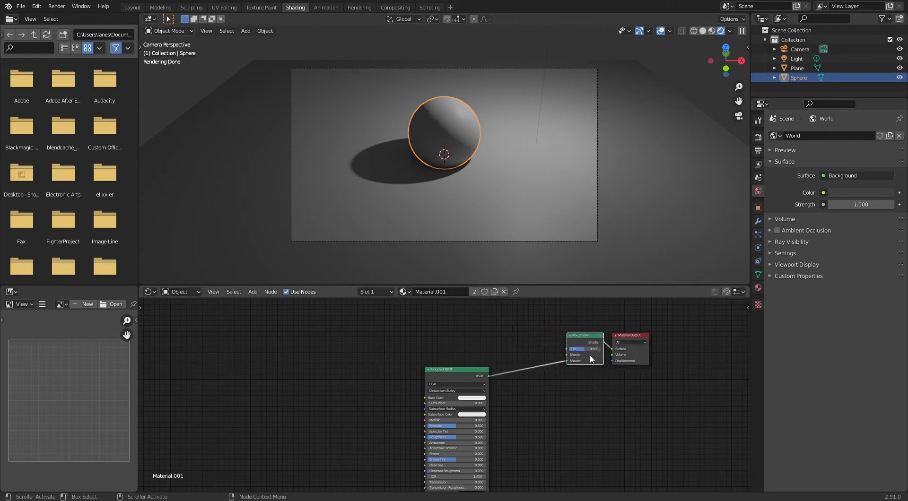
{"action": "left_click_drag", "start_coordinate": [468, 377], "coordinate": [592, 390]}
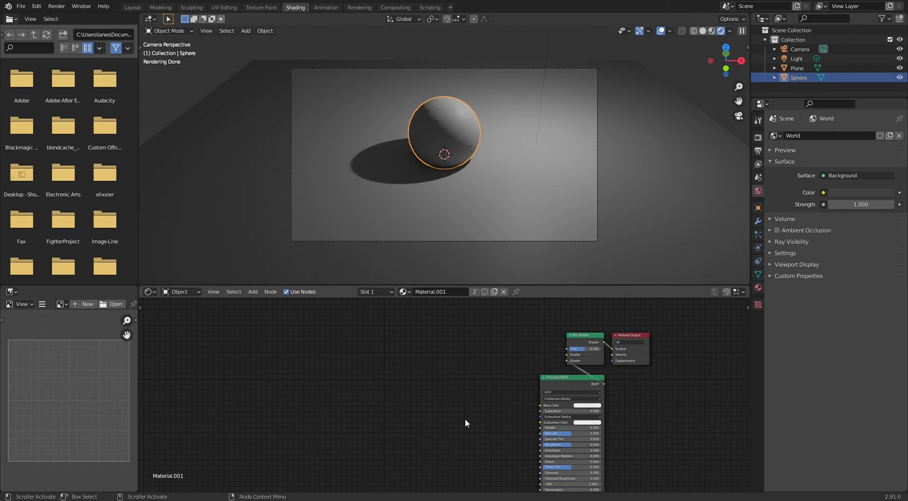
Step: Add a texture setup to the Mix Shader and delete its Image Texture node, keeping Texture Coordinate and Mapping
{"action": "left_click", "coordinate": [585, 336]}
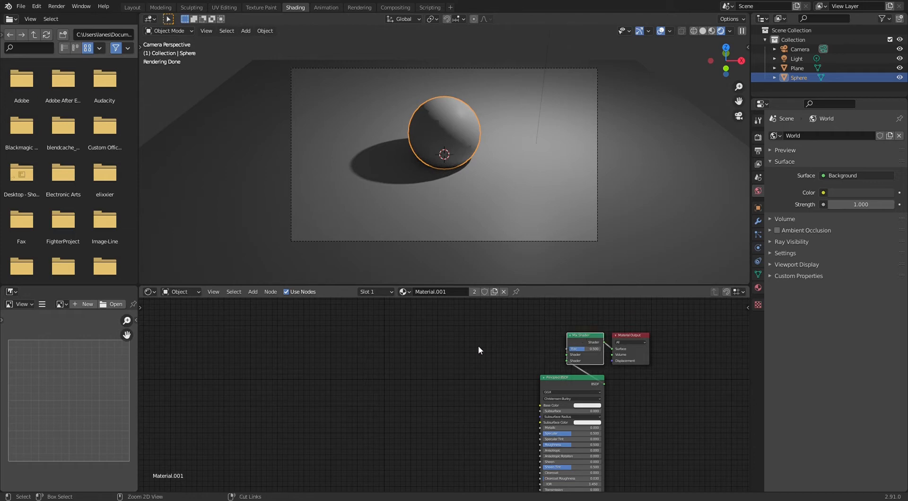
{"action": "key", "text": "ctrl+t"}
{"action": "left_click_drag", "start_coordinate": [467, 319], "coordinate": [331, 332]}
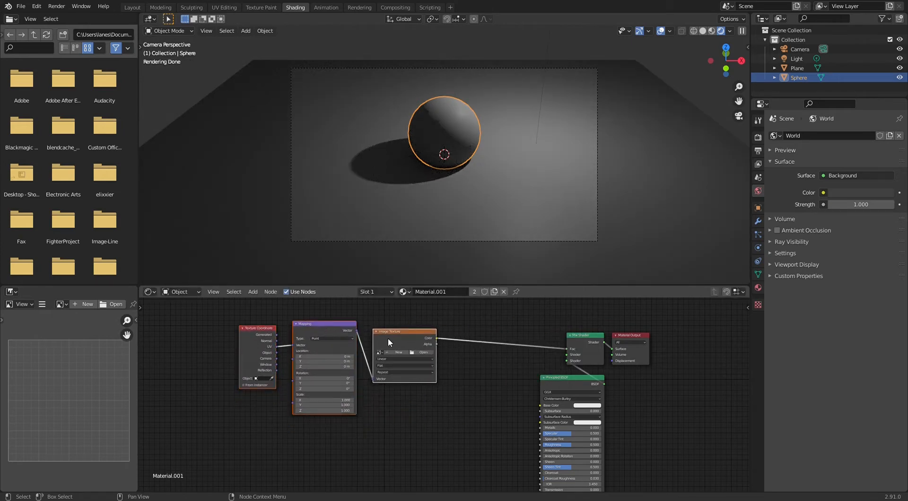
{"action": "key", "text": "x"}
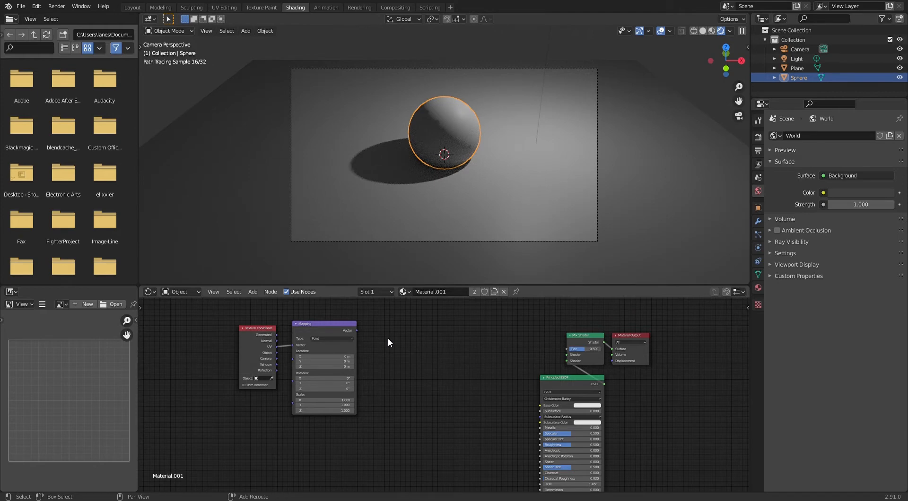
Step: Add a Voronoi Texture driven by the Mapping vector and link its Distance output to the Mix Shader's first Shader input
{"action": "key", "text": "shift+a"}
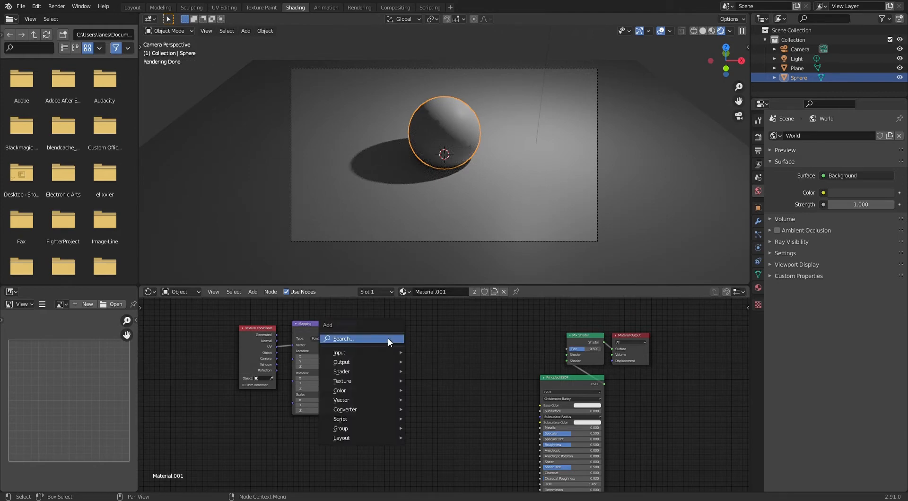
{"action": "left_click", "coordinate": [388, 338]}
{"action": "type", "text": "vor"}
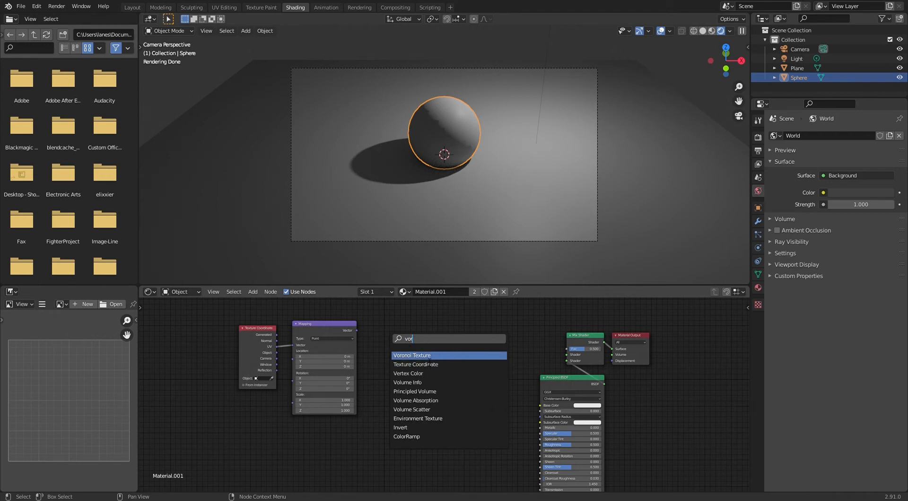
{"action": "key", "text": "Return"}
{"action": "left_click", "coordinate": [373, 328]}
{"action": "left_click_drag", "start_coordinate": [356, 330], "coordinate": [377, 375]}
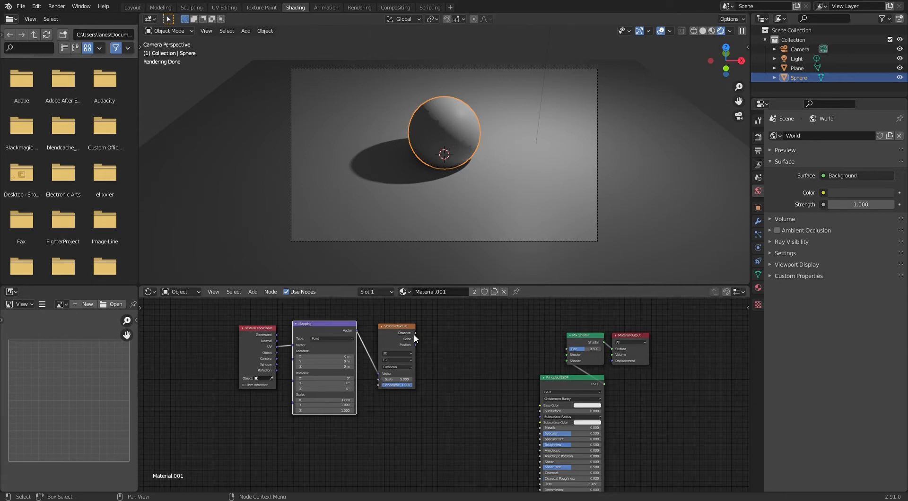
{"action": "left_click_drag", "start_coordinate": [415, 333], "coordinate": [567, 352]}
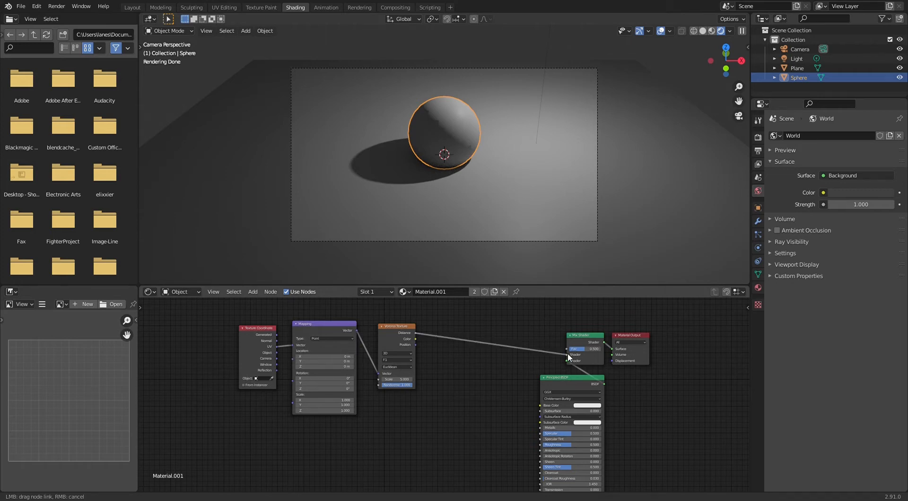
{"action": "left_click_drag", "start_coordinate": [567, 352], "coordinate": [567, 353]}
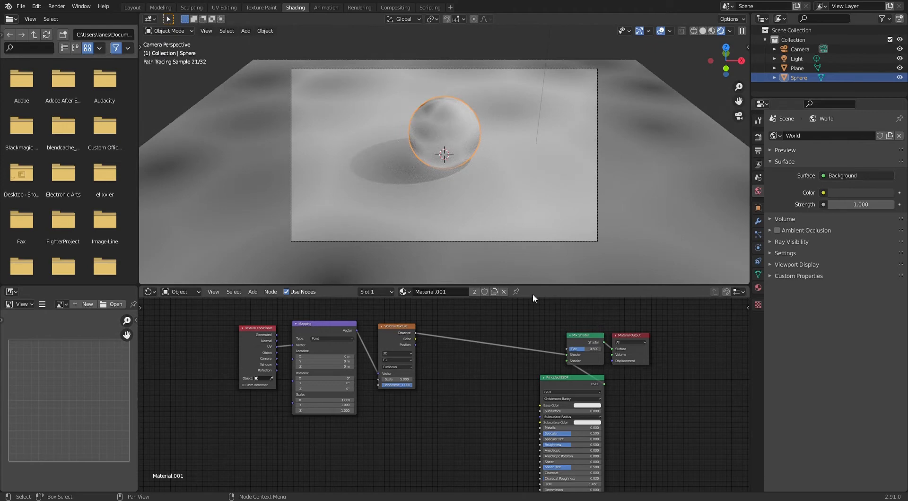
Step: Set the Voronoi Texture's Randomness to 0 and its Scale to about 10
{"action": "left_click_drag", "start_coordinate": [400, 385], "coordinate": [381, 384]}
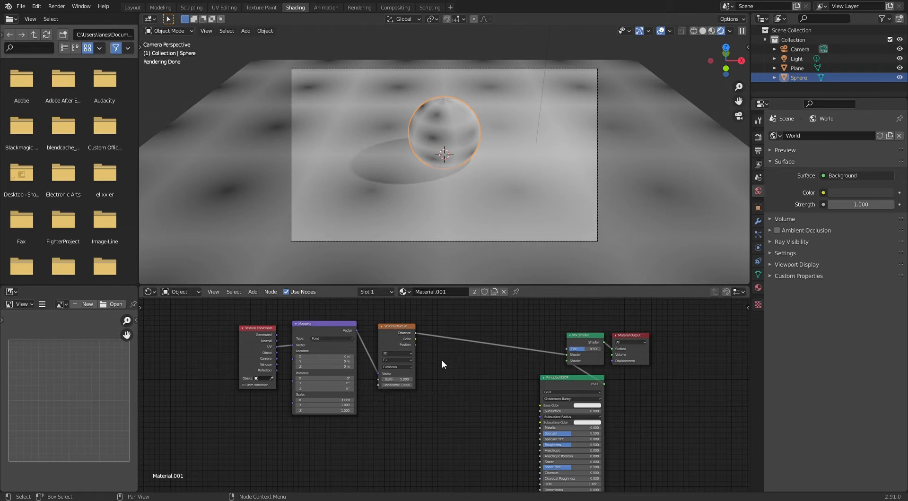
{"action": "double_click", "coordinate": [401, 379]}
{"action": "type", "text": "7"}
{"action": "key", "text": "Return"}
{"action": "mouse_move", "coordinate": [401, 379]}
{"action": "left_mouse_down"}
{"action": "mouse_move", "coordinate": [438, 379]}
{"action": "mouse_move", "coordinate": [386, 379]}
{"action": "mouse_move", "coordinate": [417, 380]}
{"action": "left_mouse_up"}
Step: Link the Texture Coordinate node's Window output to the Mapping node's Vector input
{"action": "left_click", "coordinate": [252, 350]}
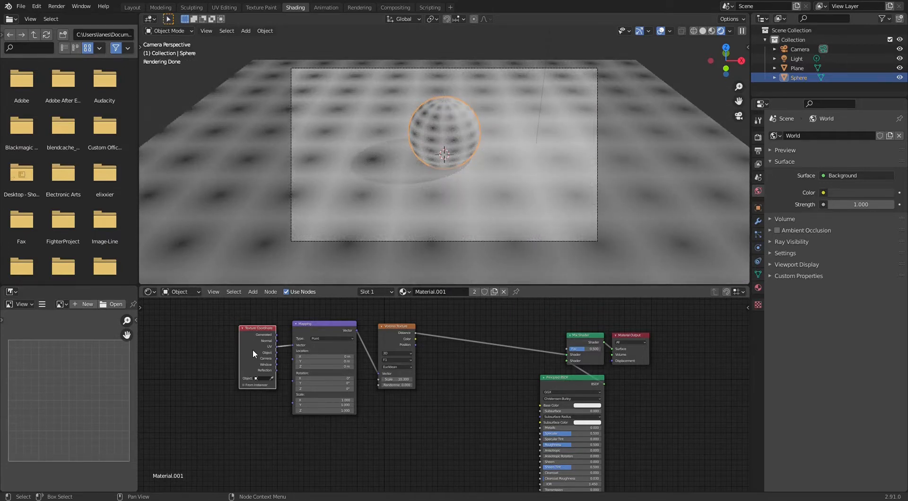
{"action": "left_click_drag", "start_coordinate": [277, 364], "coordinate": [293, 346]}
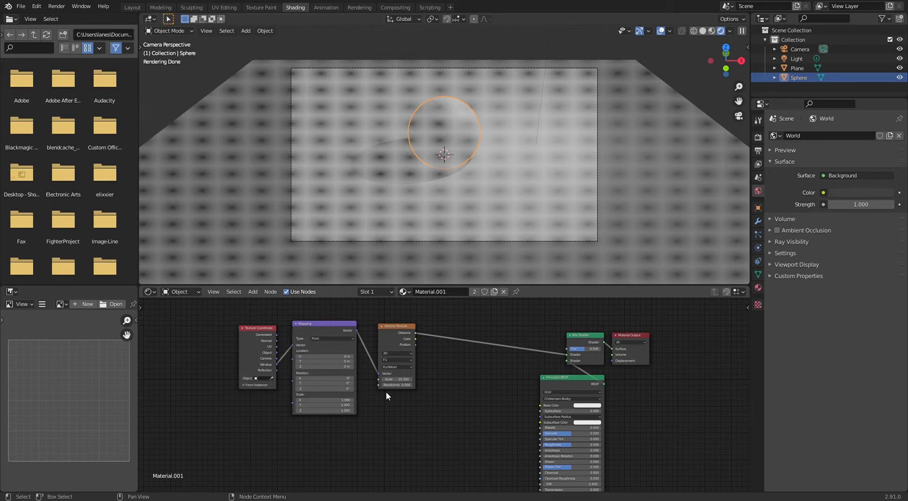
Step: Insert a Math node into the link between the Voronoi Texture's Distance output and the Mix Shader
{"action": "key", "text": "shift+a"}
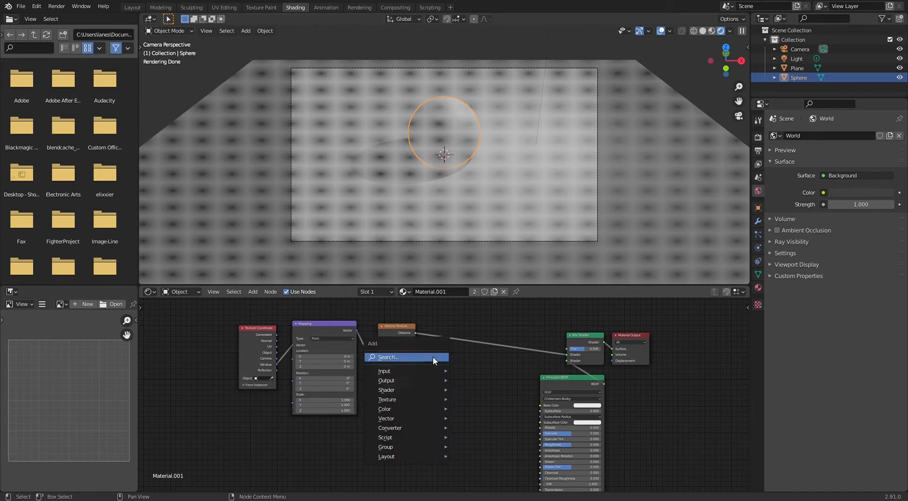
{"action": "left_click", "coordinate": [433, 357]}
{"action": "type", "text": "math"}
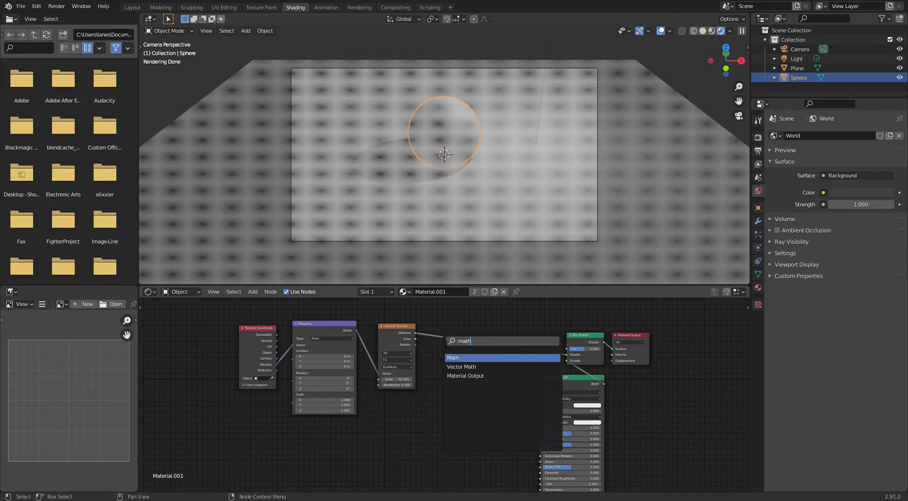
{"action": "left_click", "coordinate": [487, 357]}
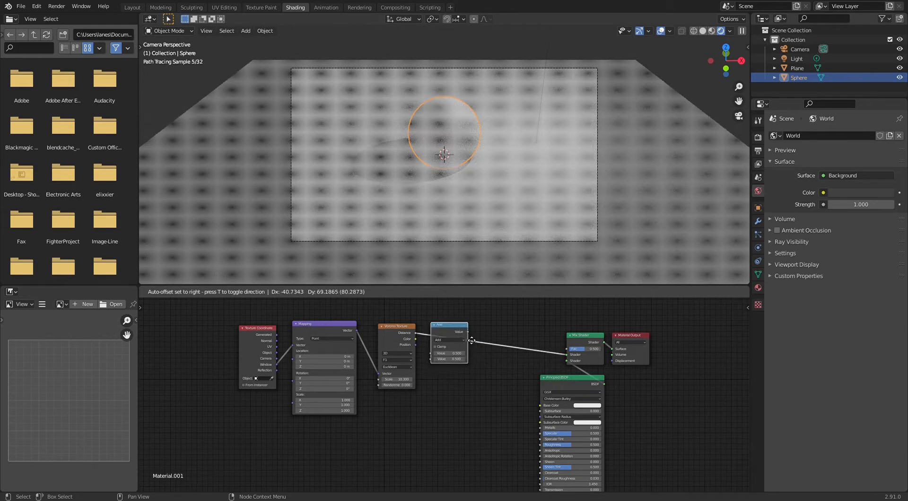
{"action": "left_click", "coordinate": [469, 327]}
Step: Set the Math node to Logarithm with a Base of 20 beside the Voronoi Texture, and raise the Voronoi Scale to about 24
{"action": "left_click", "coordinate": [470, 326]}
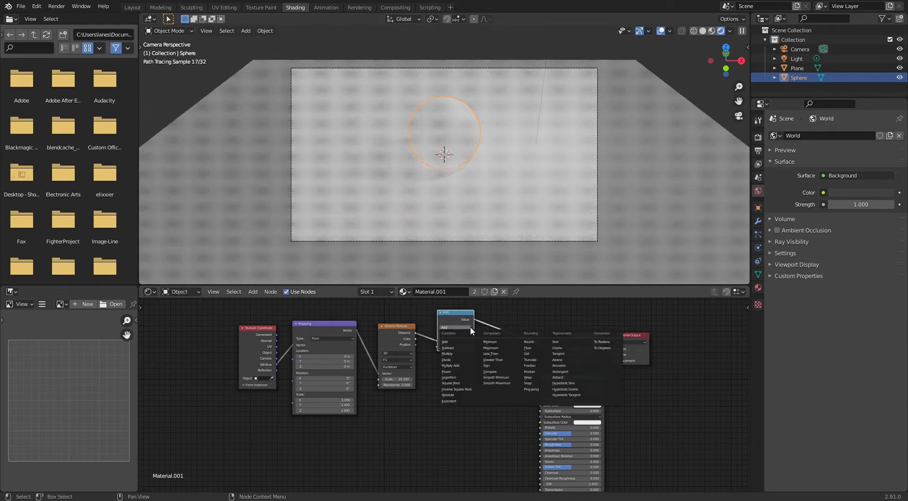
{"action": "left_click", "coordinate": [461, 377]}
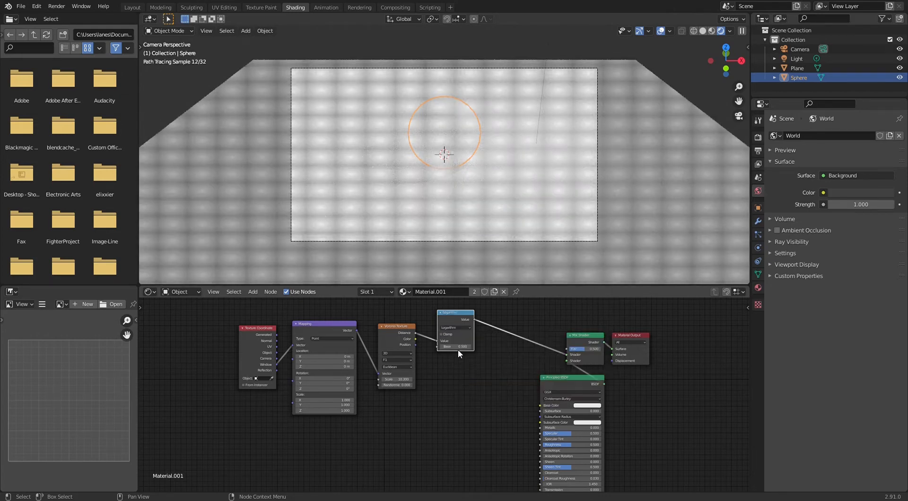
{"action": "left_click_drag", "start_coordinate": [452, 317], "coordinate": [440, 332]}
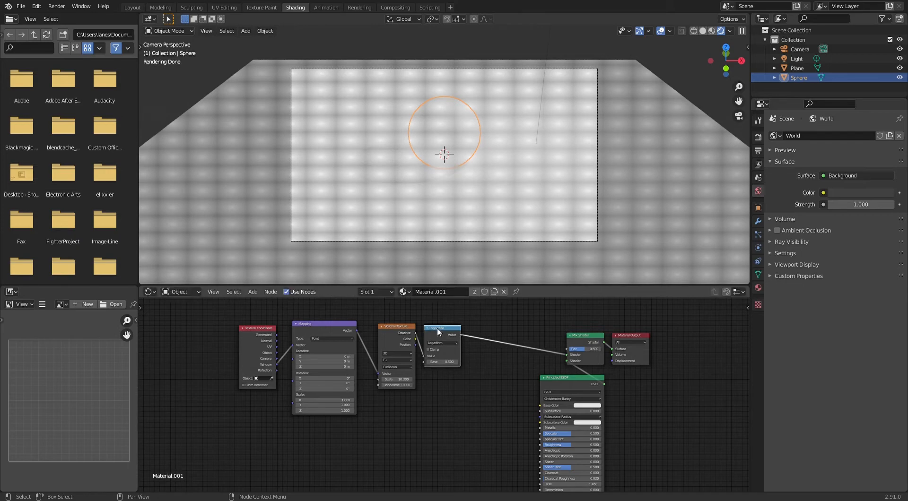
{"action": "left_click", "coordinate": [445, 362]}
{"action": "type", "text": "20"}
{"action": "key", "text": "Return"}
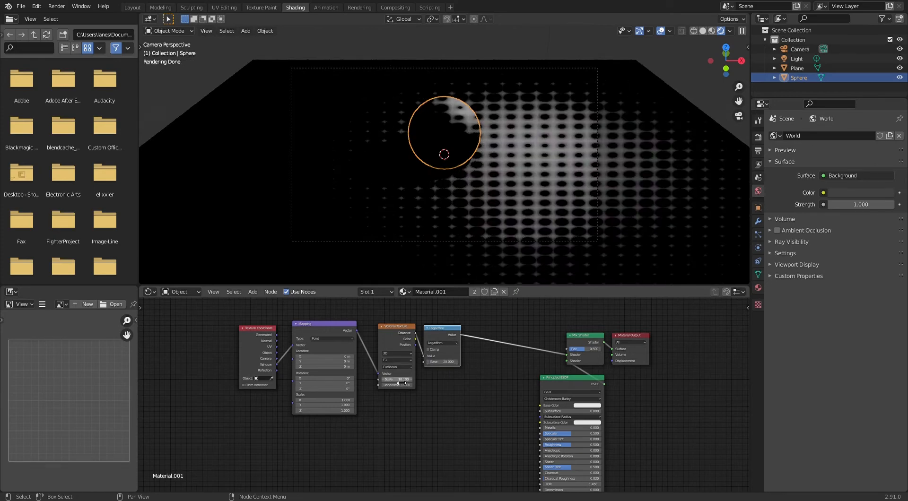
{"action": "left_click_drag", "start_coordinate": [401, 383], "coordinate": [439, 383]}
Step: Change the scene's light to an Area light with a rectangular size of 5 m by 5 m
{"action": "left_click", "coordinate": [673, 202]}
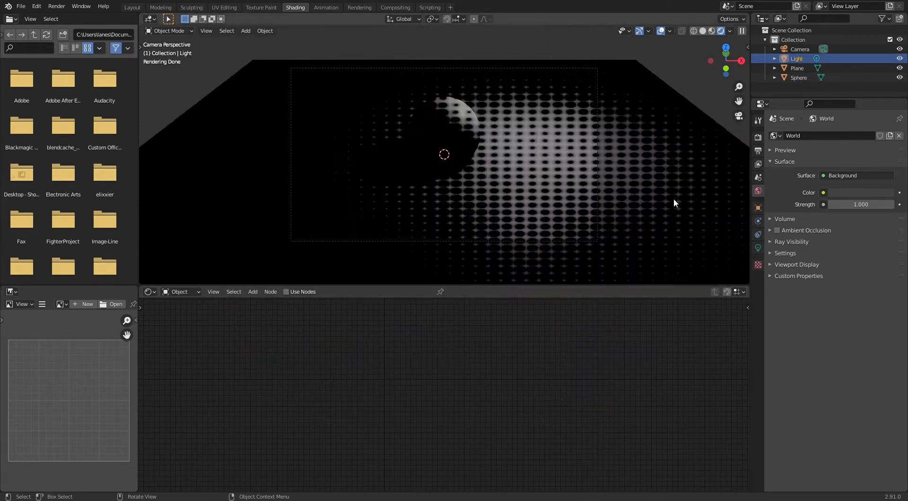
{"action": "left_click", "coordinate": [758, 248]}
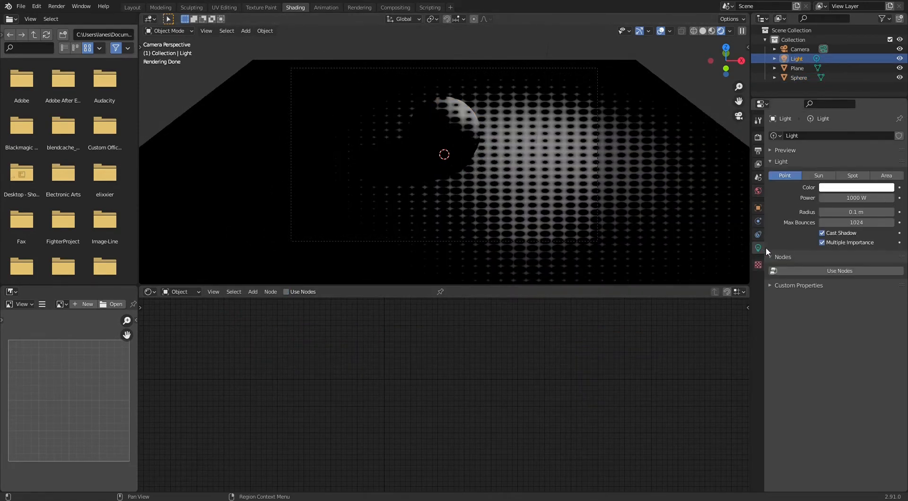
{"action": "left_click", "coordinate": [886, 176]}
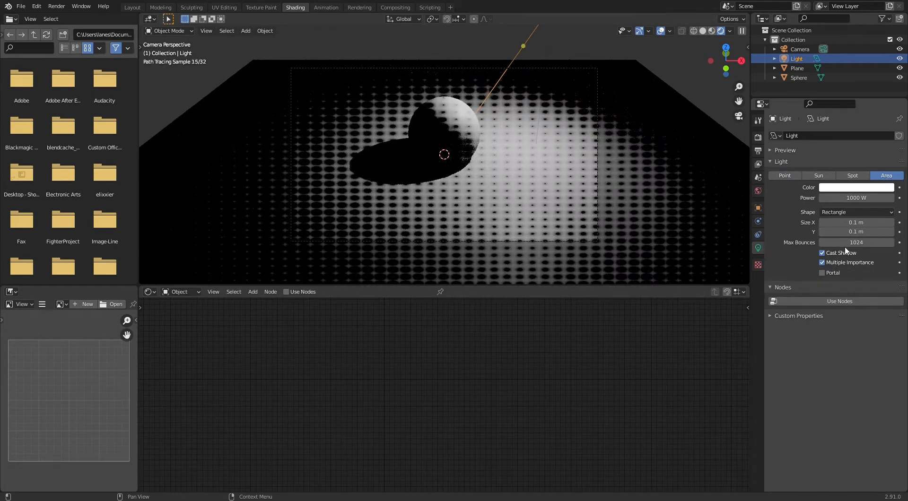
{"action": "type", "text": "5"}
{"action": "key", "text": "Return"}
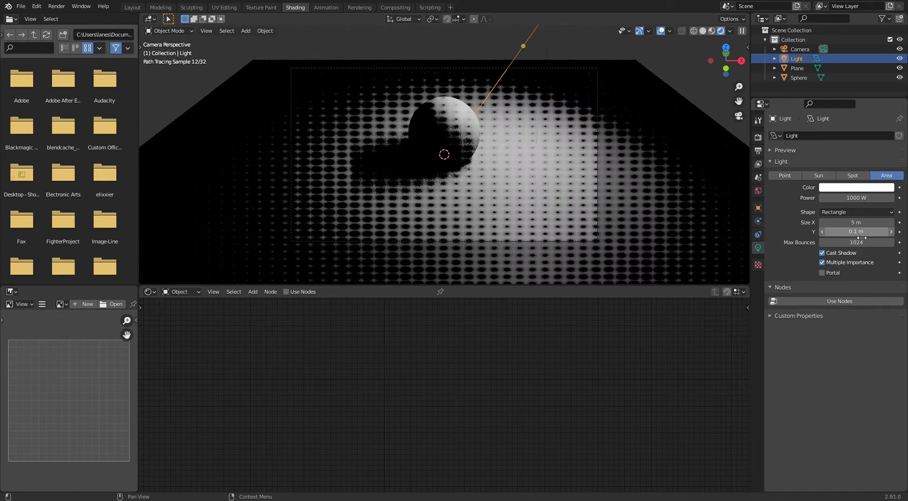
{"action": "double_click", "coordinate": [860, 231]}
{"action": "type", "text": "5"}
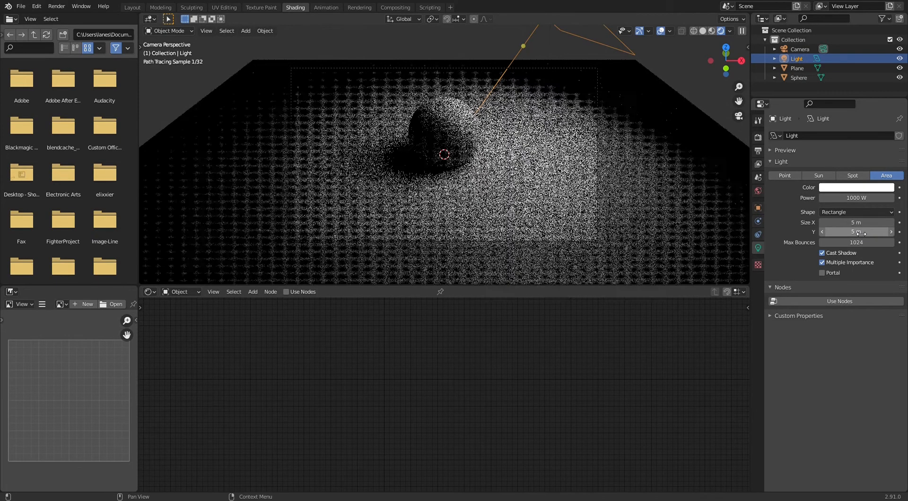
{"action": "key", "text": "Return"}
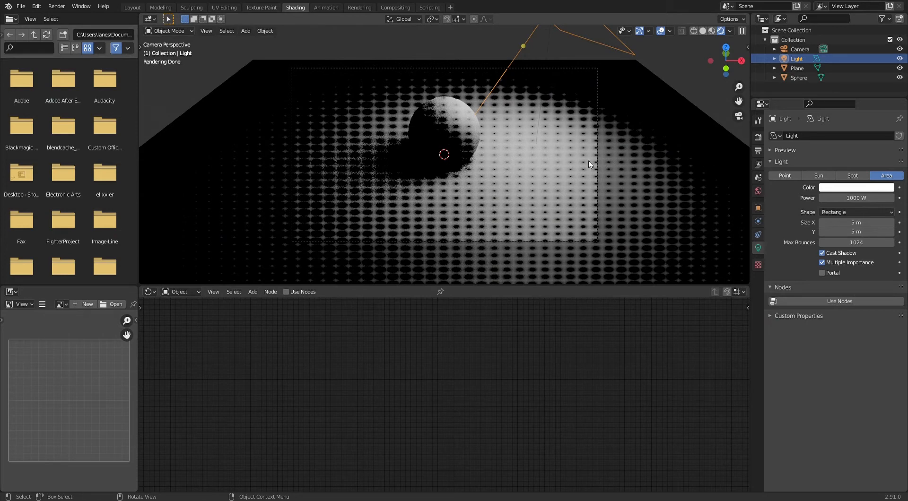
Step: Select the sphere and examine the rendered dot pattern up close in its lit and shadowed areas
{"action": "left_click", "coordinate": [459, 130]}
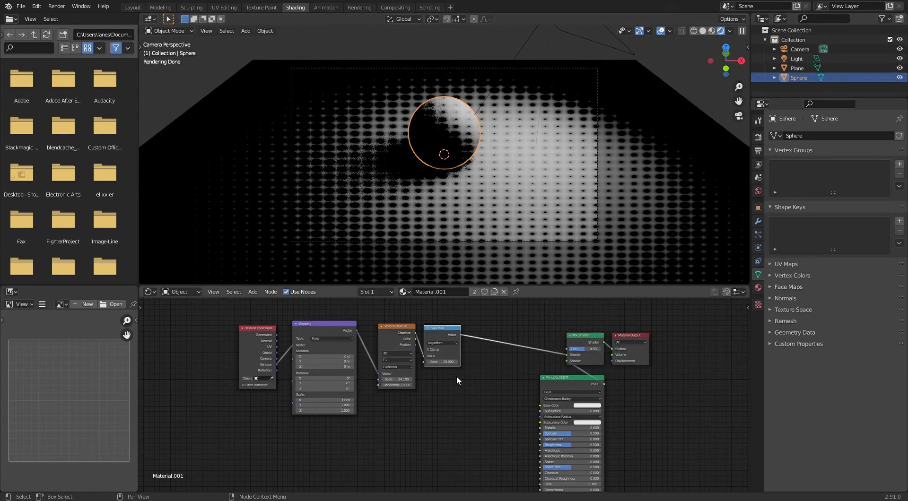
{"action": "scroll", "coordinate": [528, 184], "scroll_direction": "up", "scroll_amount": 3}
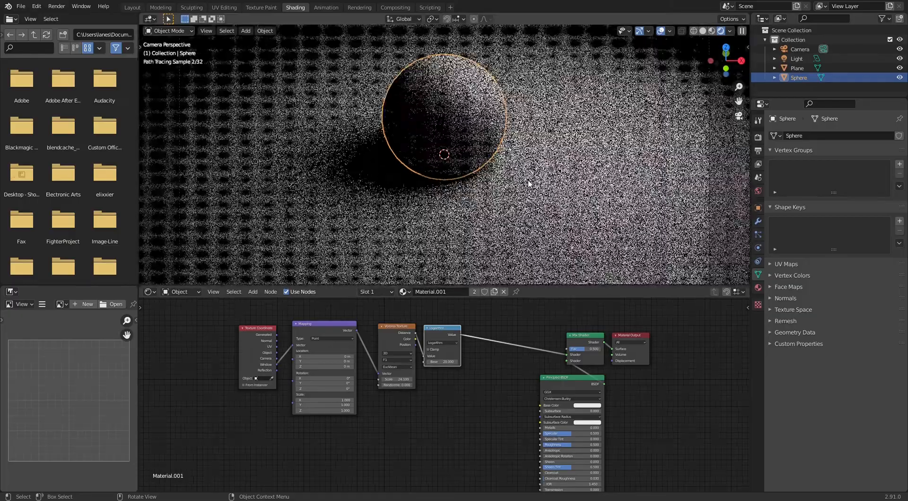
{"action": "scroll", "coordinate": [528, 185], "scroll_direction": "up", "scroll_amount": 2}
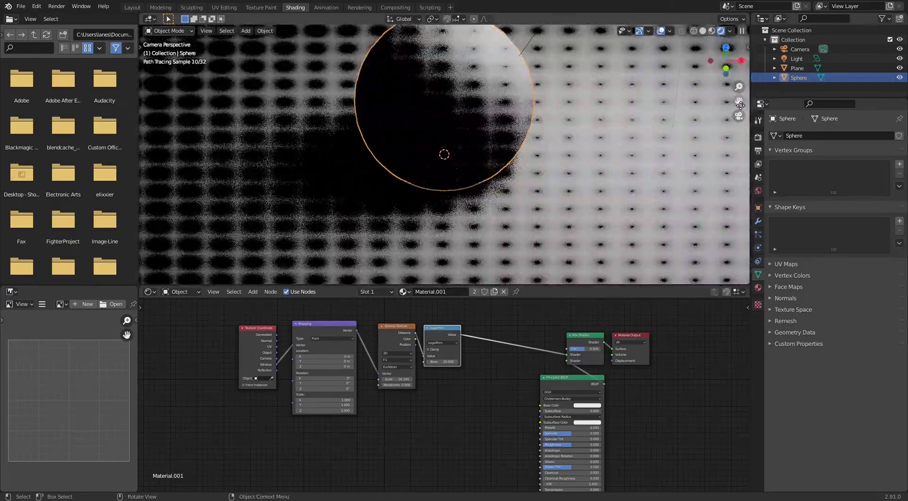
{"action": "left_click_drag", "start_coordinate": [739, 102], "coordinate": [606, 147]}
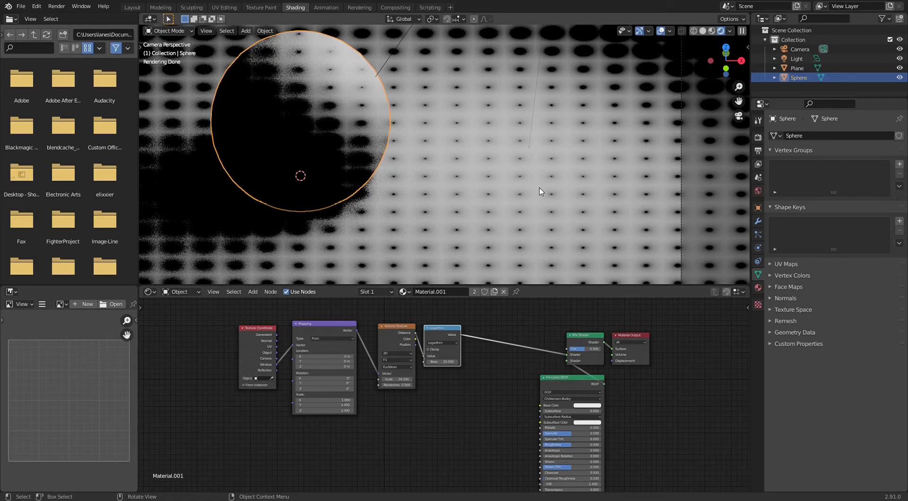
{"action": "scroll", "coordinate": [541, 191], "scroll_direction": "up", "scroll_amount": 4}
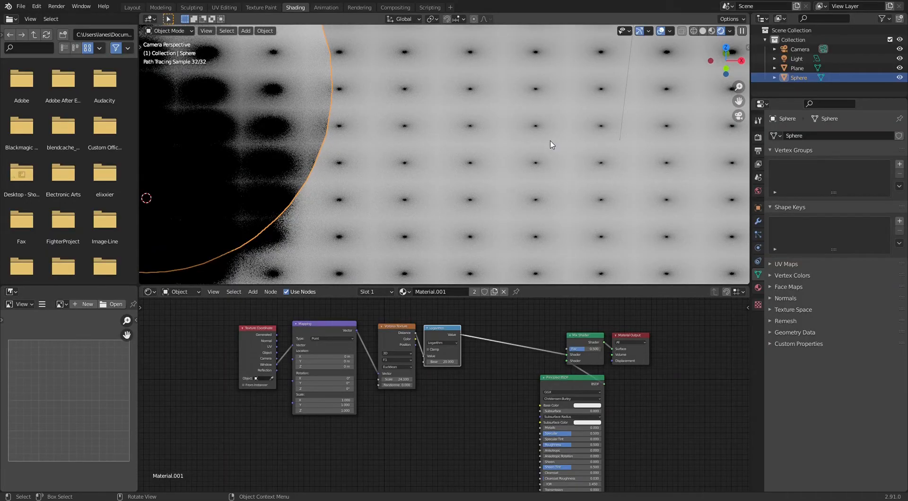
{"action": "scroll", "coordinate": [509, 186], "scroll_direction": "down", "scroll_amount": 8}
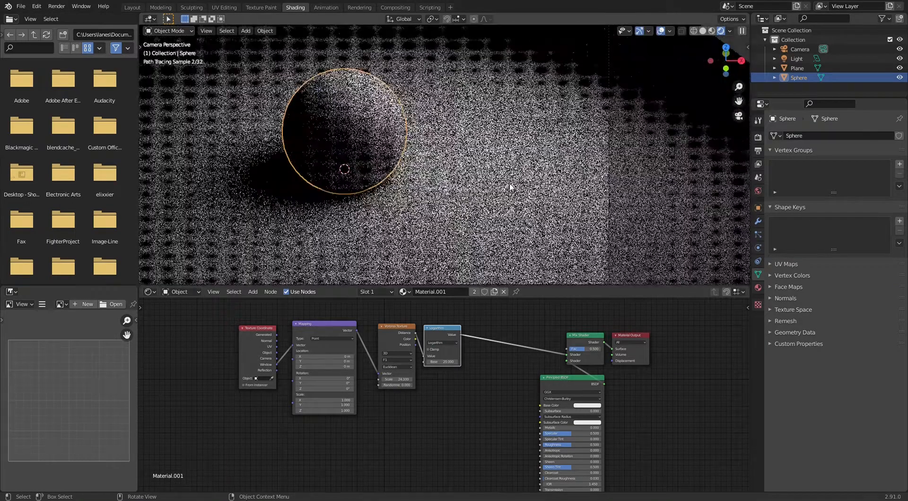
{"action": "scroll", "coordinate": [509, 186], "scroll_direction": "down", "scroll_amount": 6}
{"action": "scroll", "coordinate": [509, 186], "scroll_direction": "up", "scroll_amount": 5}
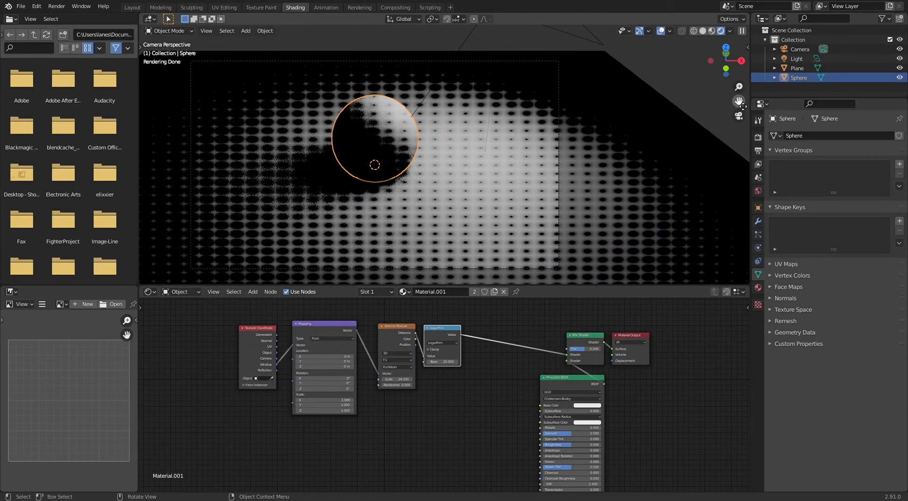
{"action": "left_click_drag", "start_coordinate": [739, 101], "coordinate": [756, 92]}
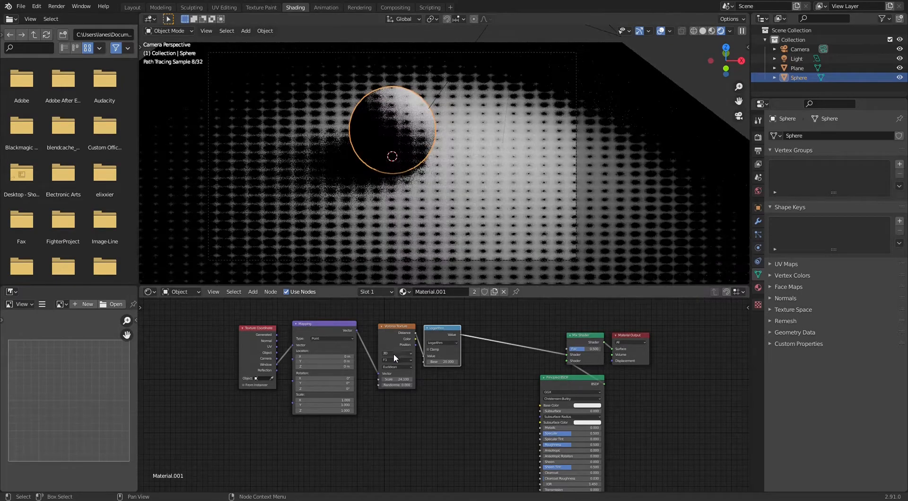
Step: Try the Smooth F1 feature output on the Voronoi Texture and return it to F1
{"action": "left_click", "coordinate": [406, 360]}
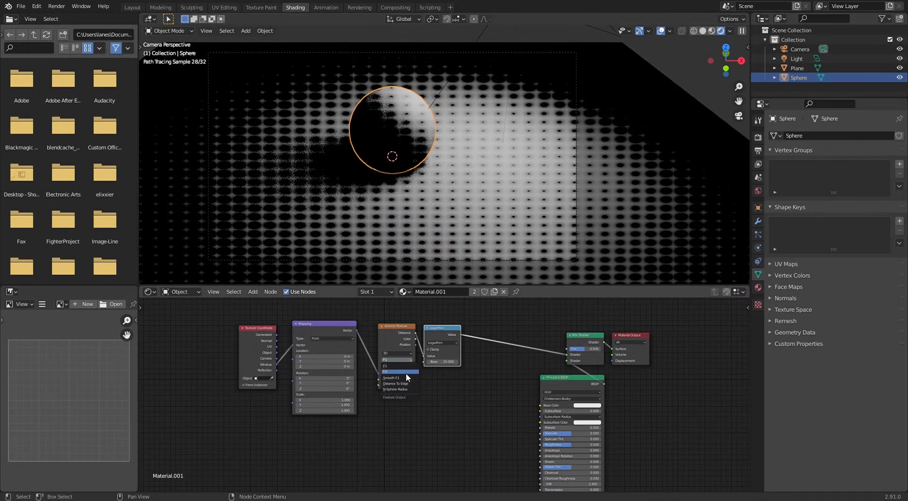
{"action": "left_click", "coordinate": [407, 378]}
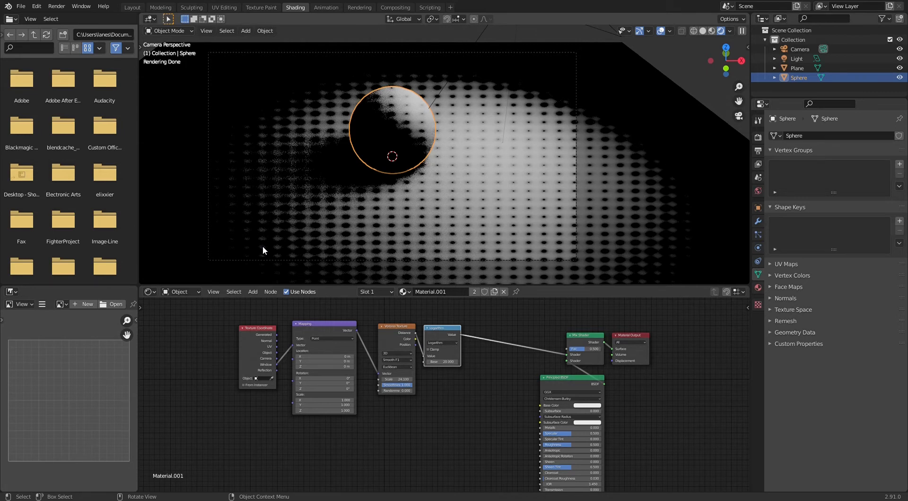
{"action": "left_click", "coordinate": [396, 360]}
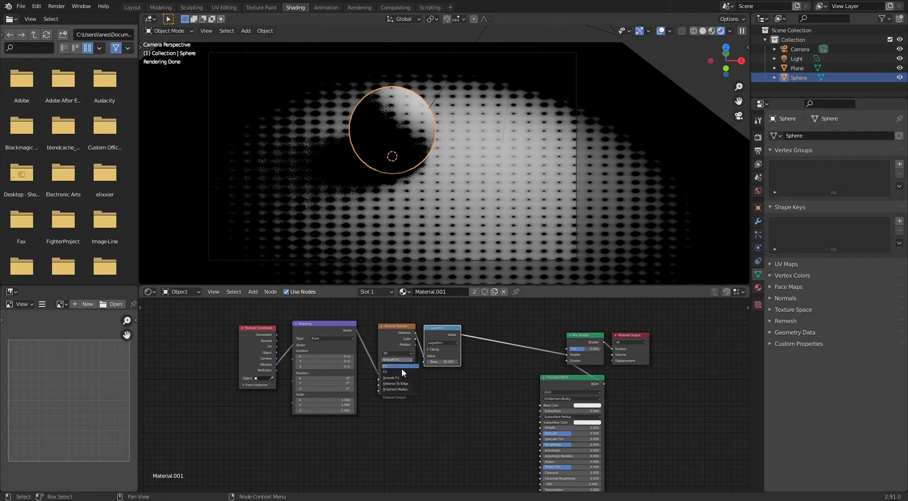
{"action": "left_click", "coordinate": [401, 367]}
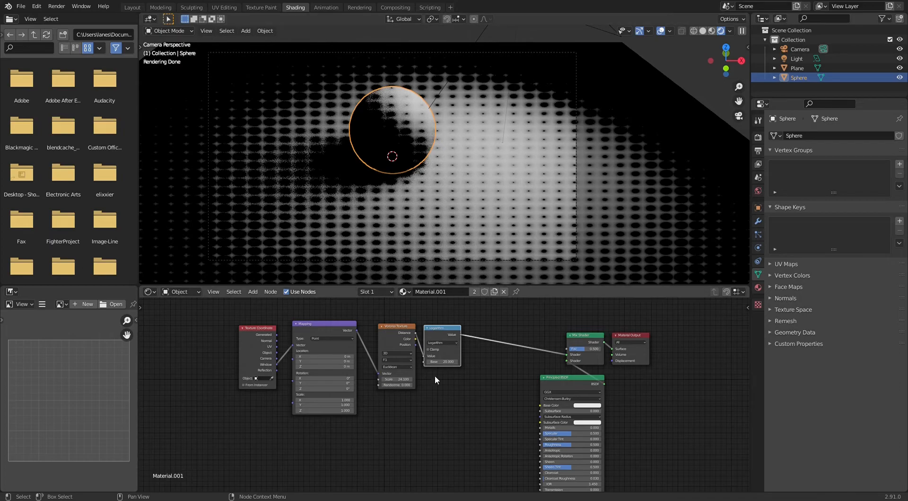
Step: Increase the Voronoi Texture's Scale and raise the Logarithm node's Base to 500
{"action": "left_click_drag", "start_coordinate": [397, 379], "coordinate": [405, 381]}
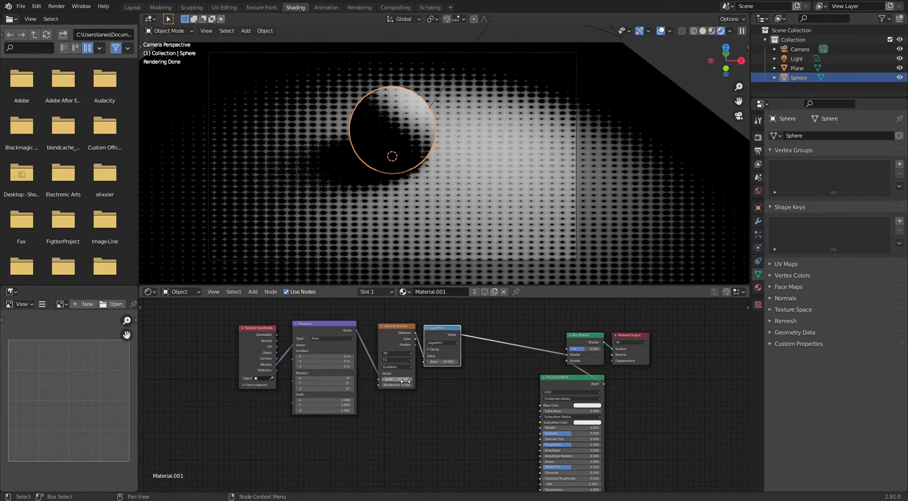
{"action": "left_click_drag", "start_coordinate": [446, 364], "coordinate": [524, 364]}
{"action": "left_click", "coordinate": [445, 364]}
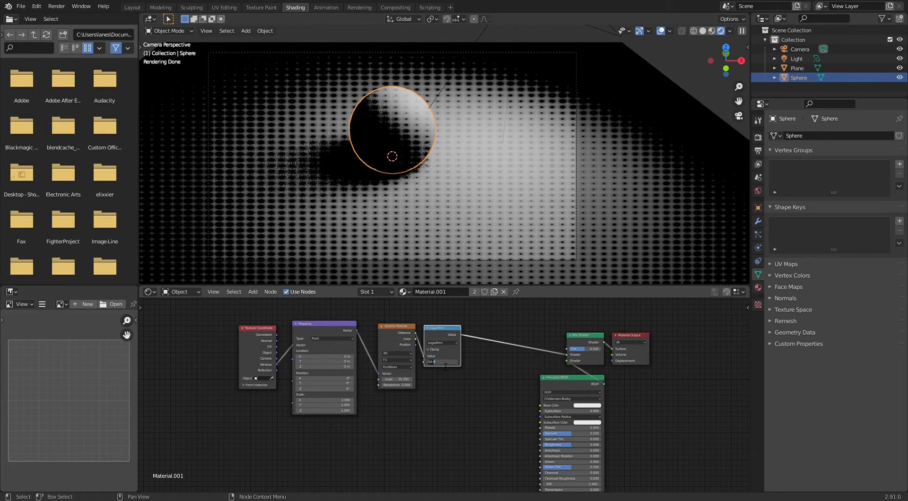
{"action": "key", "text": "BackSpace"}
{"action": "key", "text": "BackSpace"}
{"action": "key", "text": "Return"}
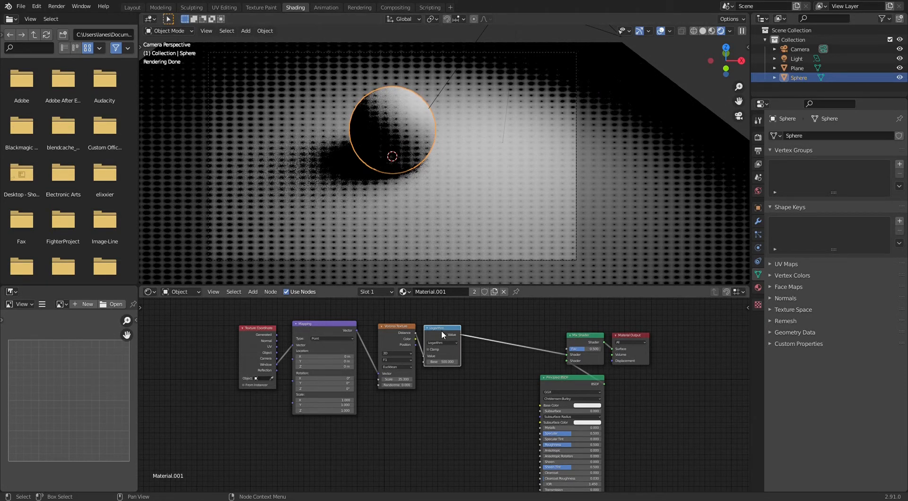
Step: Set the Logarithm node's Base to 50
{"action": "double_click", "coordinate": [447, 363]}
{"action": "type", "text": "50"}
{"action": "key", "text": "Return"}
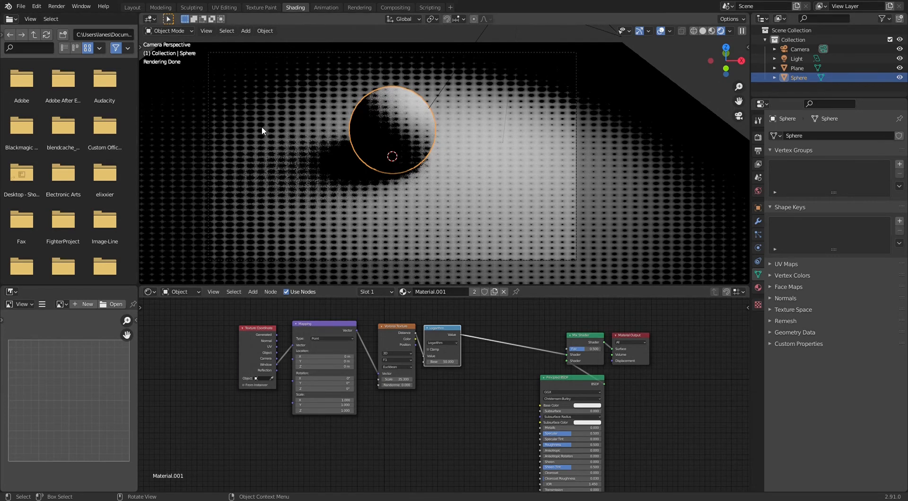
Step: Try a Base of 500 on the Logarithm node again
{"action": "double_click", "coordinate": [444, 362]}
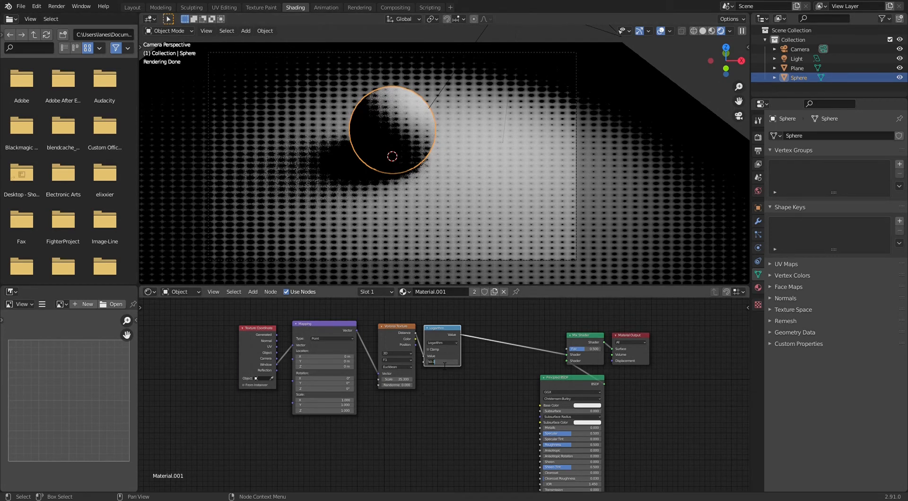
{"action": "type", "text": "500"}
{"action": "key", "text": "Return"}
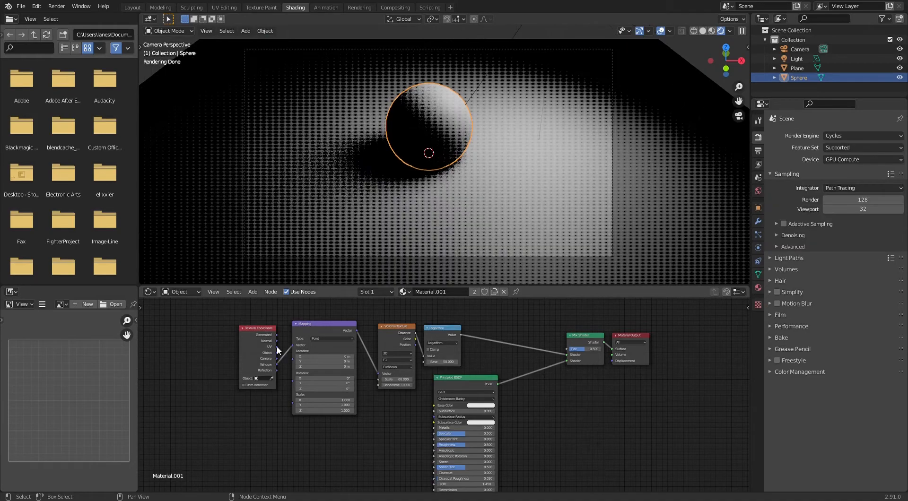
Step: Try driving the Mapping node's Vector input with the Texture Coordinate's UV output
{"action": "left_click_drag", "start_coordinate": [276, 346], "coordinate": [296, 347]}
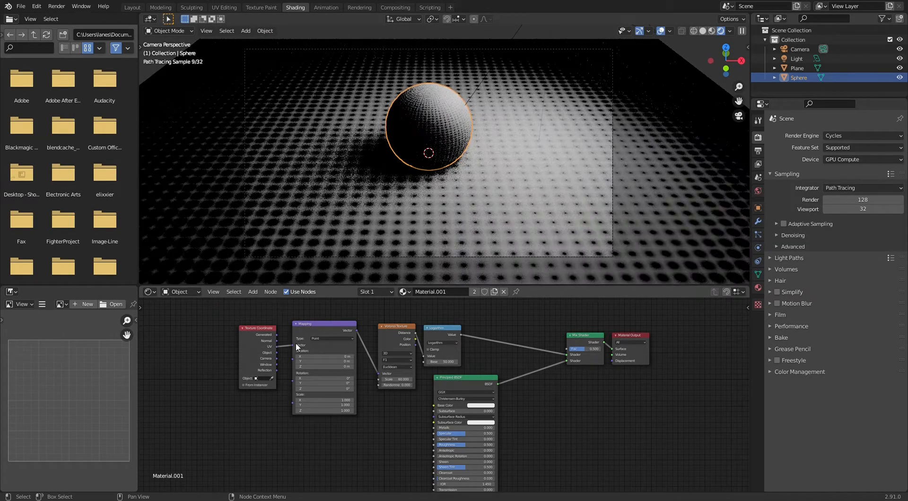
{"action": "left_click", "coordinate": [457, 203]}
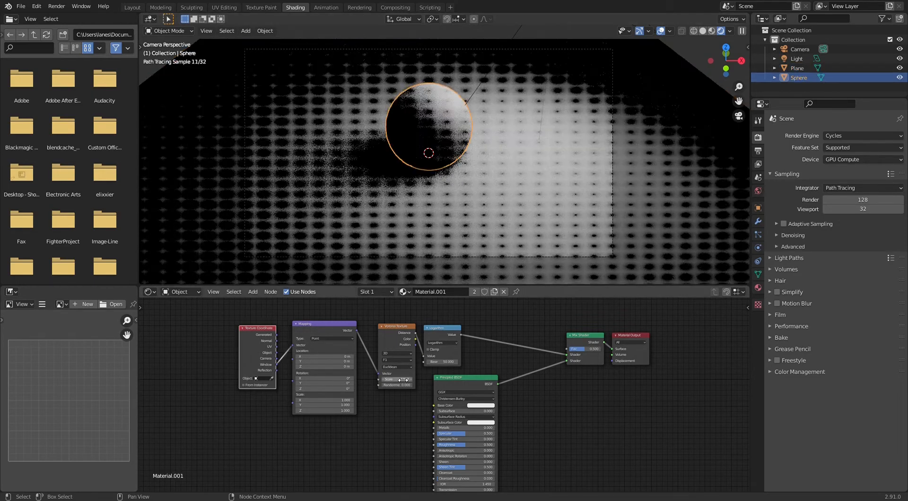
Step: Try a Scale of 50 on the Voronoi Texture node
{"action": "double_click", "coordinate": [403, 380]}
{"action": "type", "text": "50"}
{"action": "key", "text": "Return"}
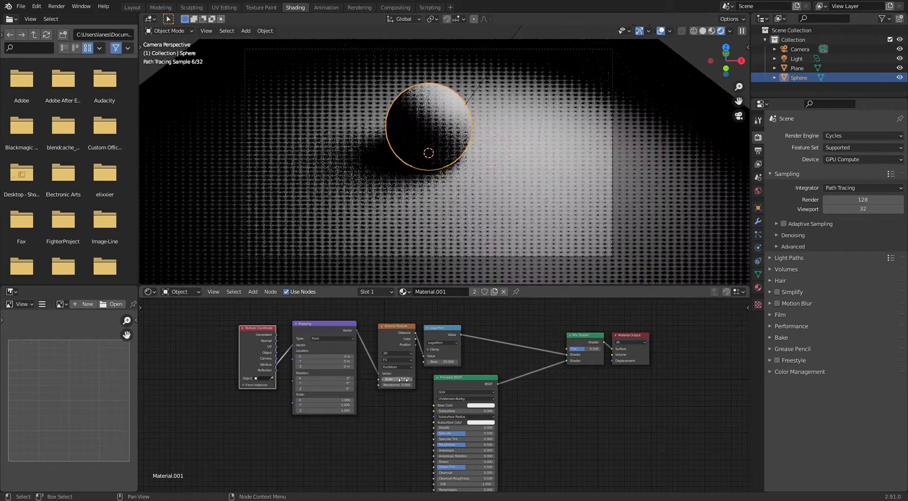
Step: Set the Voronoi Texture node's Scale to 100
{"action": "double_click", "coordinate": [403, 380]}
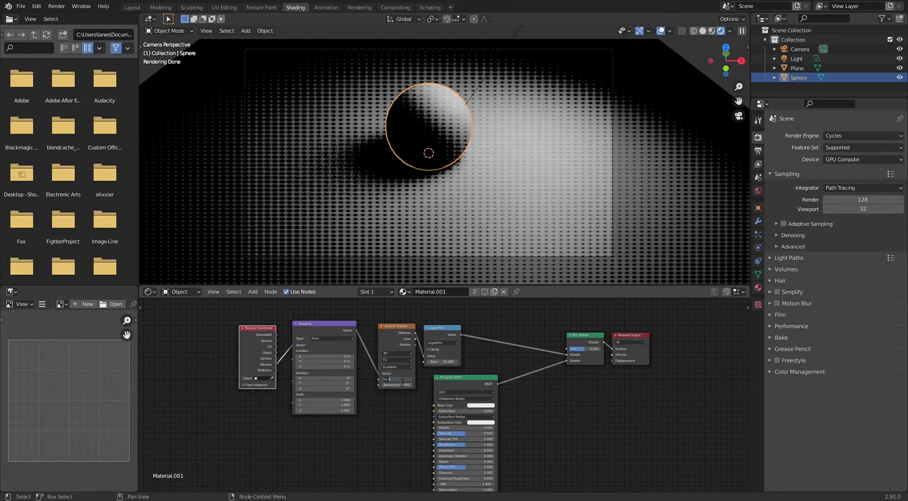
{"action": "type", "text": "100"}
{"action": "key", "text": "Return"}
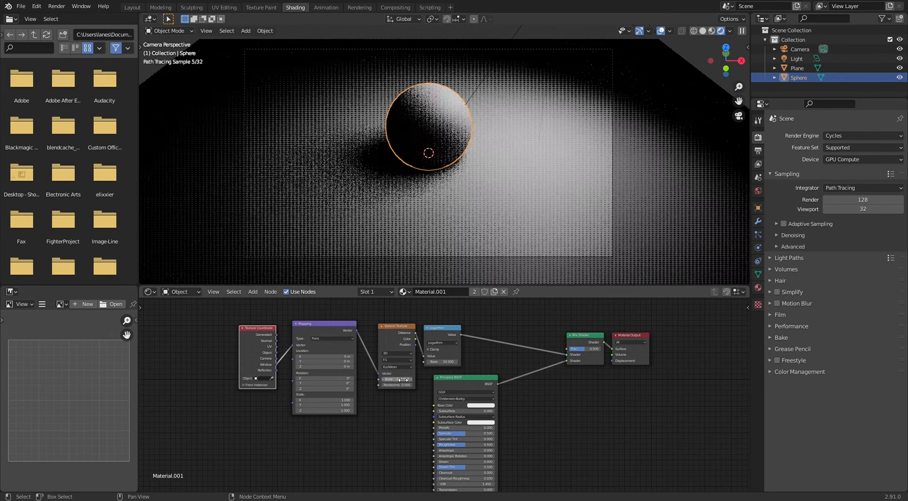
{"action": "middle_click_drag", "start_coordinate": [441, 161], "coordinate": [418, 164], "text": "shift"}
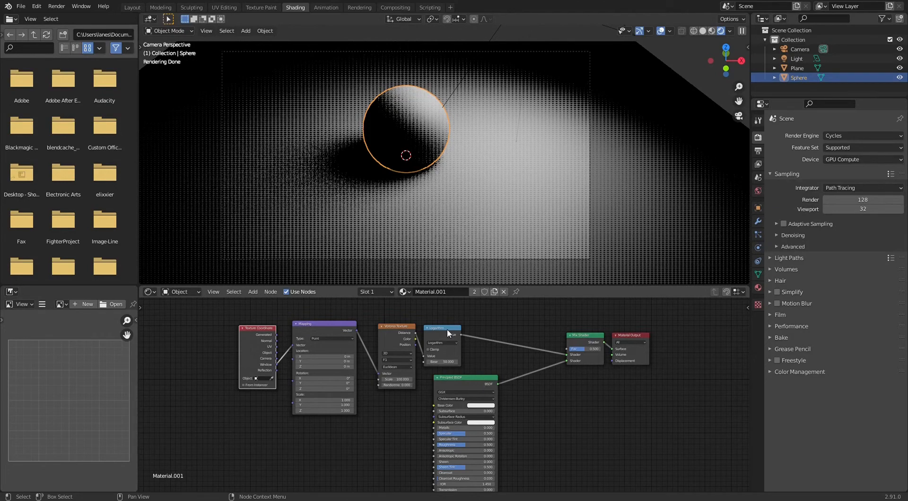
Step: Give the sphere its own single-user copy of the material and set the Principled BSDF's Base Color to saturated blue
{"action": "left_click", "coordinate": [493, 292]}
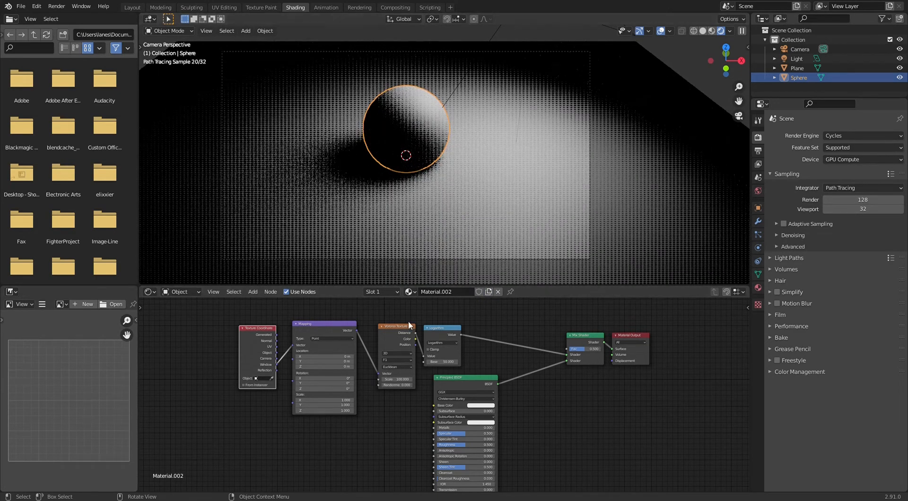
{"action": "left_click", "coordinate": [476, 406]}
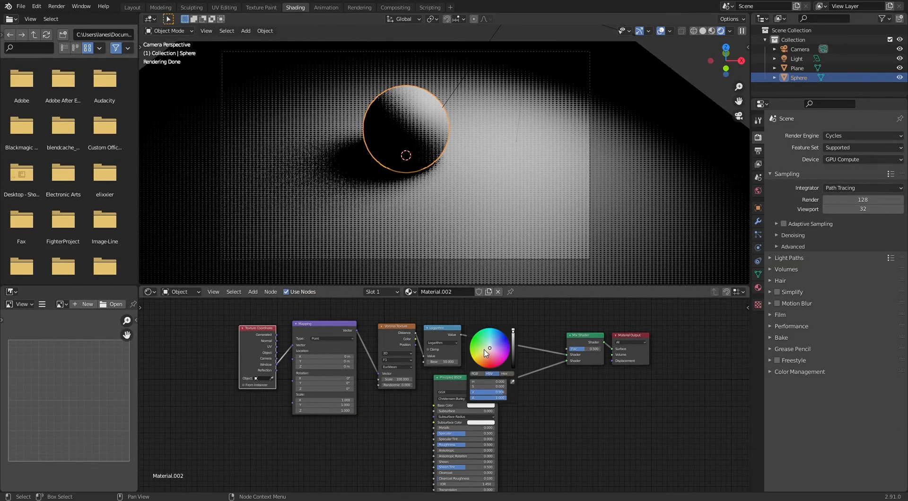
{"action": "left_click", "coordinate": [490, 368]}
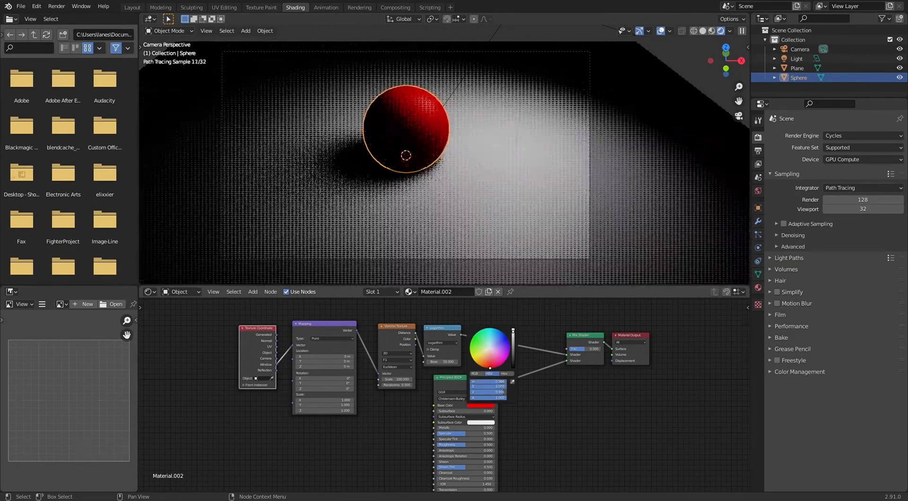
{"action": "left_click_drag", "start_coordinate": [489, 368], "coordinate": [497, 329]}
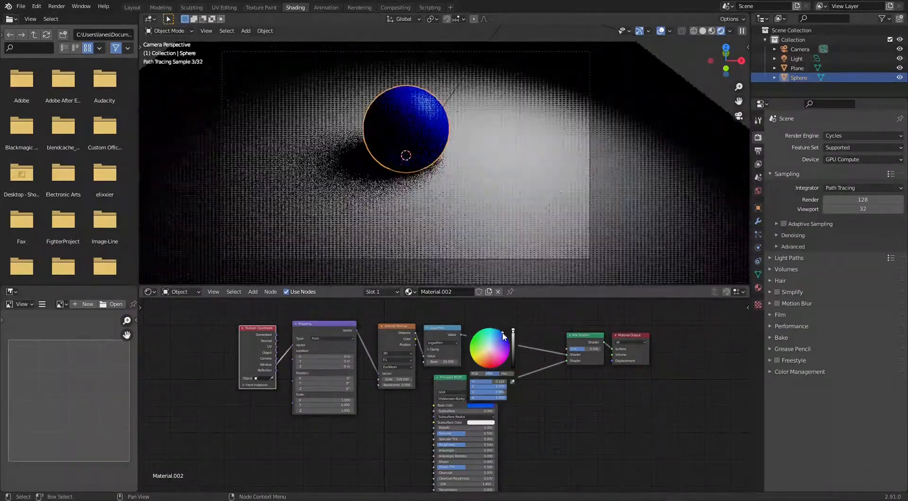
Step: Set the Voronoi Texture's Scale to 50 in the sphere's material
{"action": "left_click", "coordinate": [406, 381]}
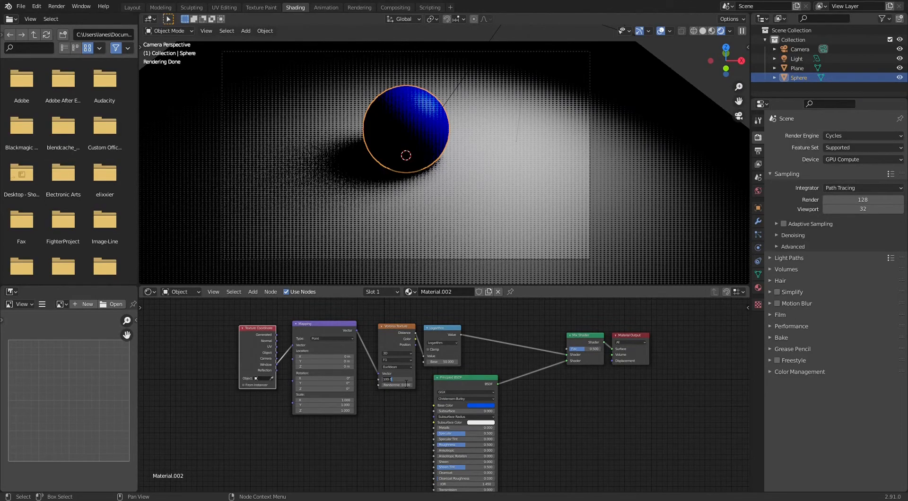
{"action": "type", "text": "50"}
{"action": "key", "text": "Return"}
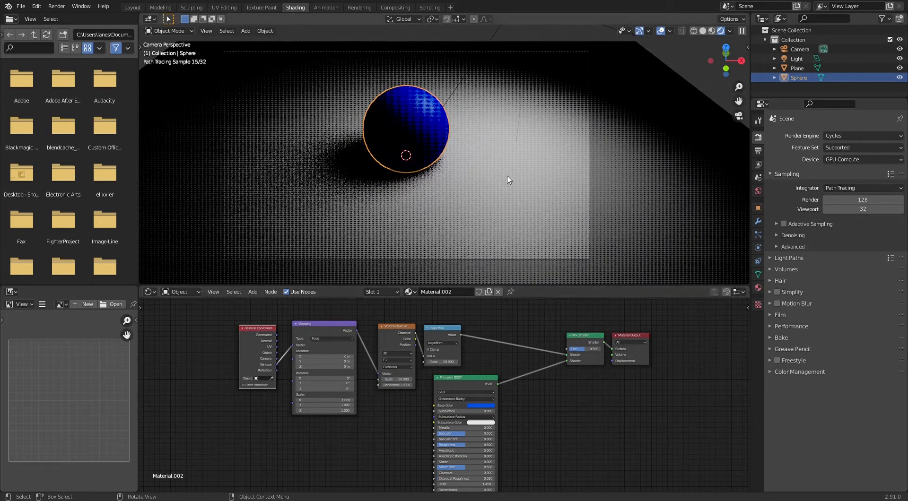
Step: Change the area light's color to turquoise green with hue 0.460, saturation 1.000 and value 1.000
{"action": "left_click", "coordinate": [533, 167]}
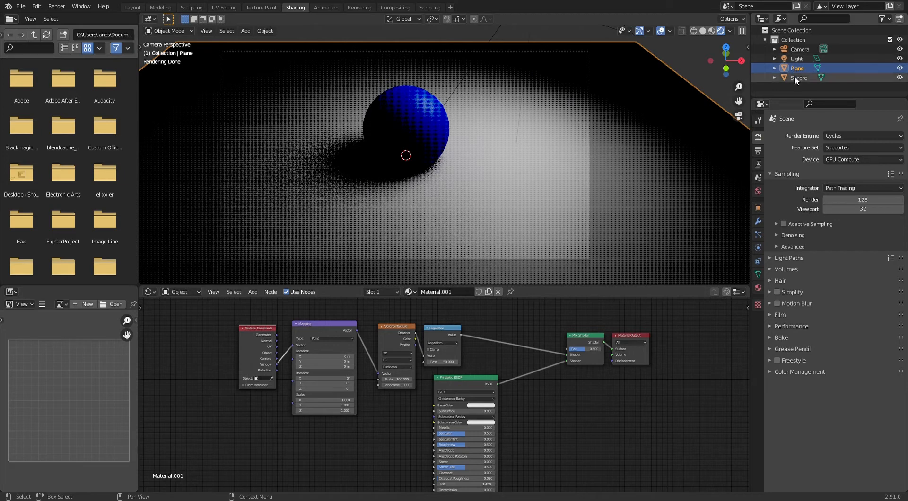
{"action": "left_click", "coordinate": [785, 61]}
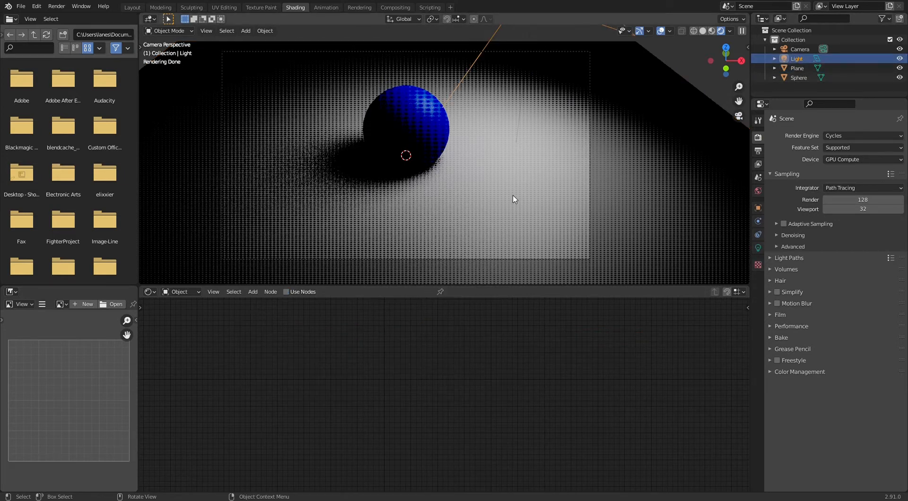
{"action": "left_click", "coordinate": [756, 247]}
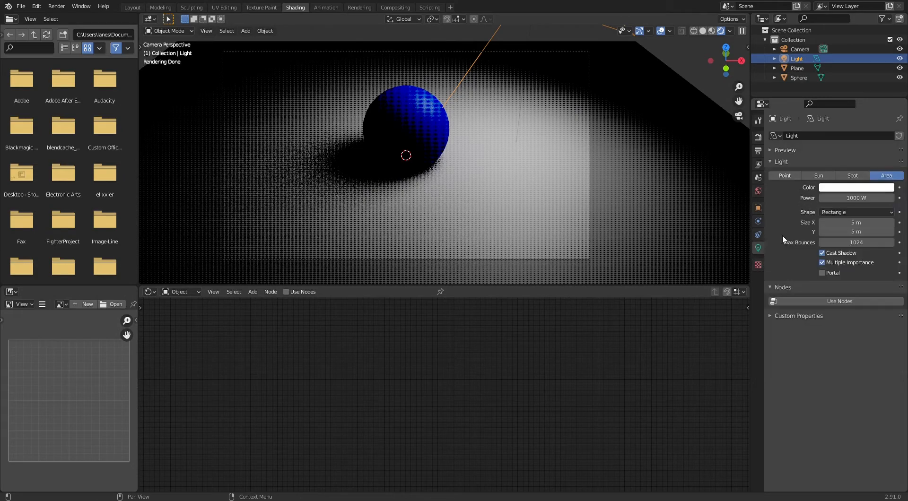
{"action": "left_click", "coordinate": [855, 187]}
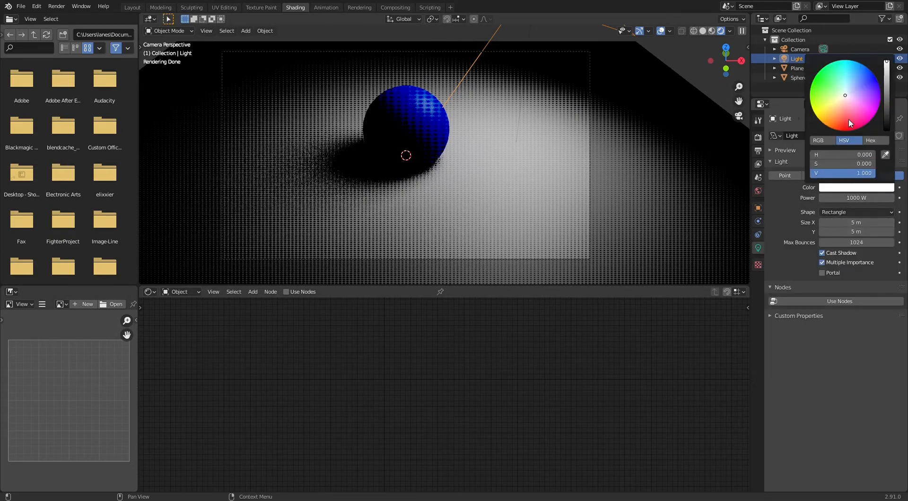
{"action": "left_click_drag", "start_coordinate": [848, 120], "coordinate": [837, 61]}
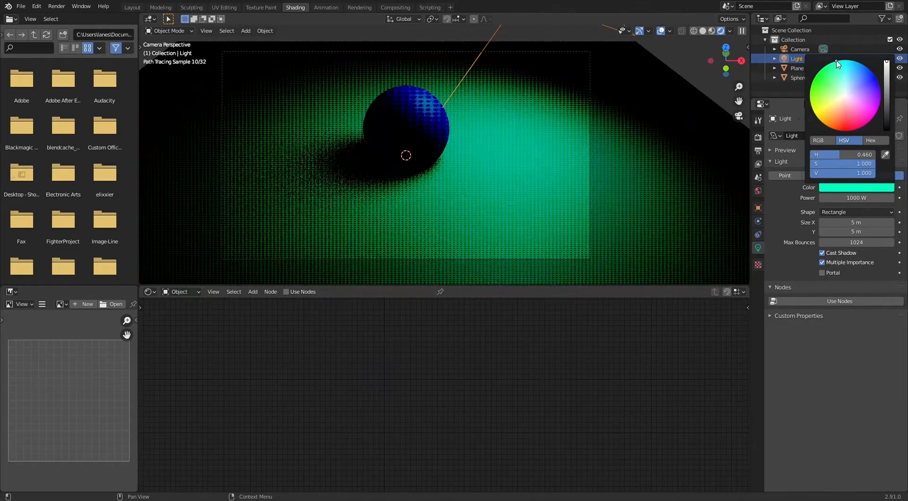
Step: Lower the plane material's Roughness to about 0.19 and Specular to about 0.18, and raise Metallic to about 0.2
{"action": "left_click", "coordinate": [542, 147]}
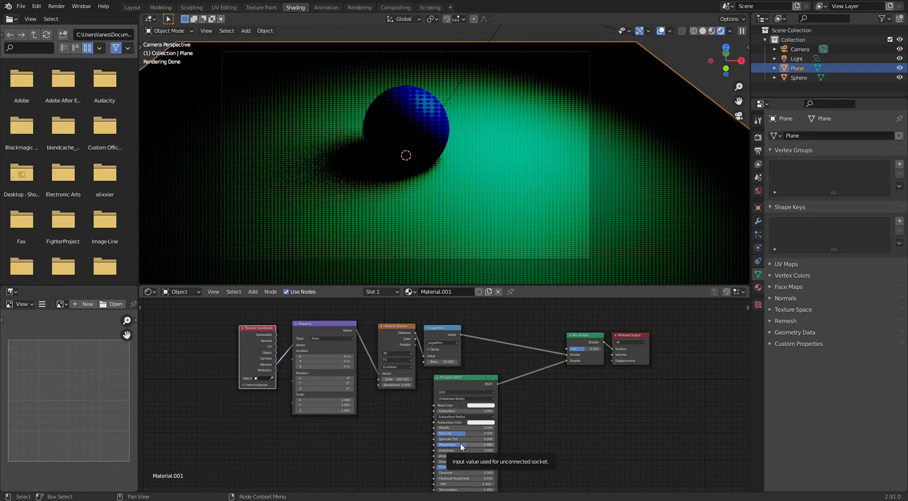
{"action": "mouse_move", "coordinate": [461, 446]}
{"action": "left_mouse_down"}
{"action": "mouse_move", "coordinate": [488, 447]}
{"action": "mouse_move", "coordinate": [461, 447]}
{"action": "left_mouse_up"}
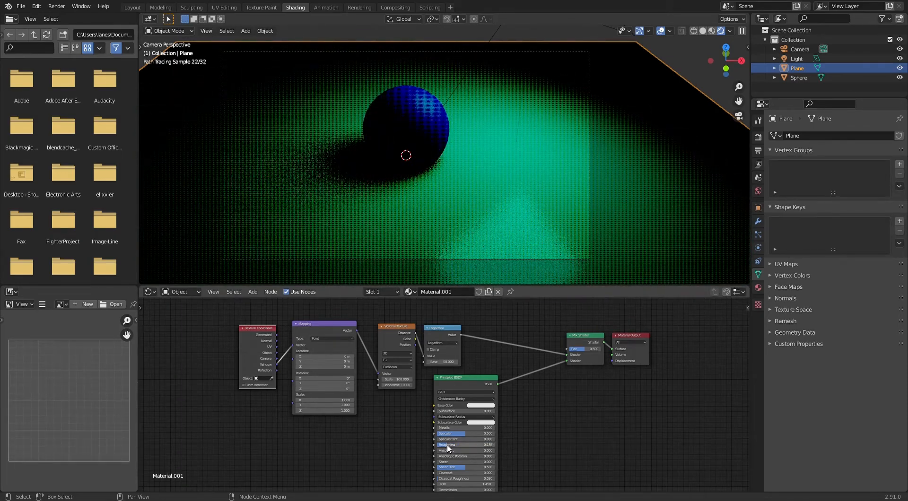
{"action": "mouse_move", "coordinate": [445, 429]}
{"action": "left_mouse_down"}
{"action": "mouse_move", "coordinate": [456, 429]}
{"action": "mouse_move", "coordinate": [448, 433]}
{"action": "left_mouse_up"}
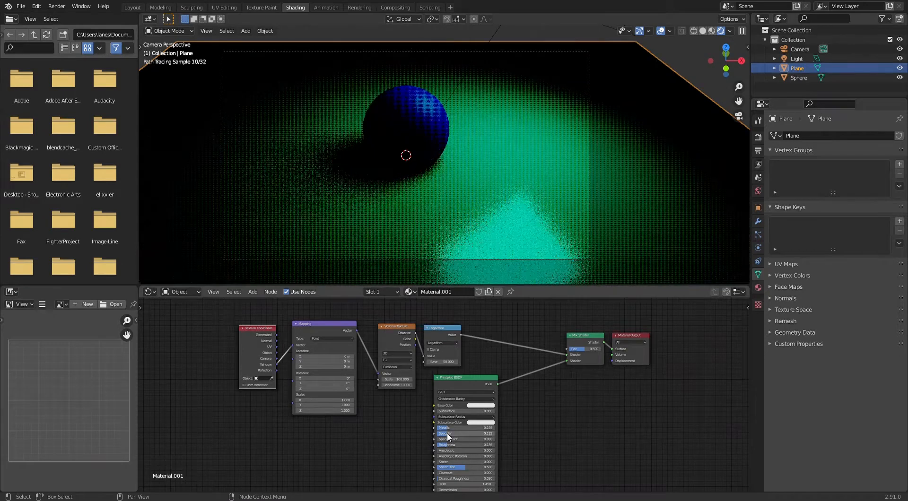